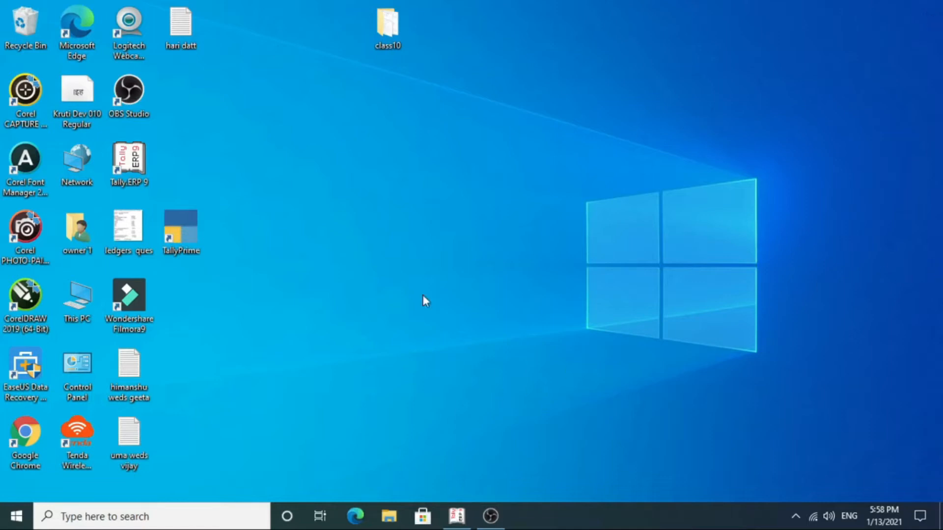
Launch TallyPrime and wait for the License prompt, with the Gateway Server at localhost:9999 unreachable.
double_click(192, 236)
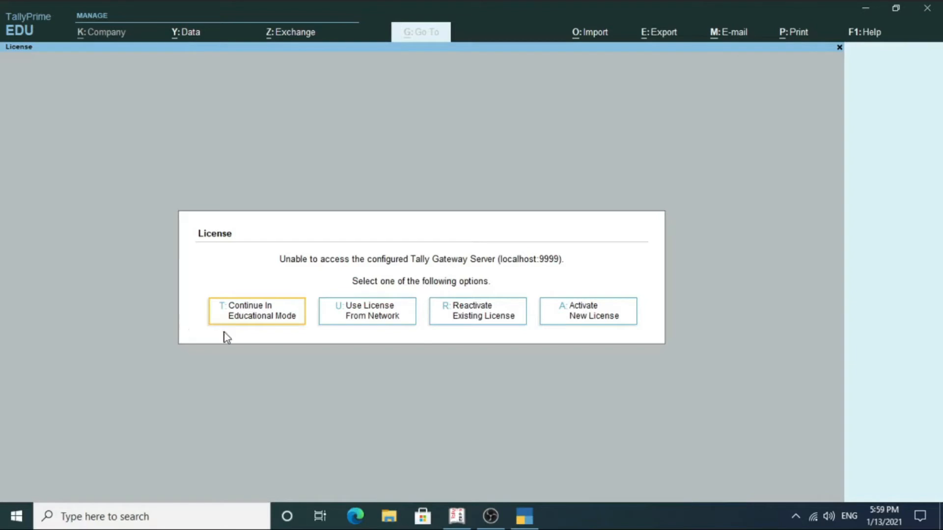
Continue in educational mode, show the Ctrl alternate labels, and underline Gateway of Tally and Tata Moters.
left_click(256, 325)
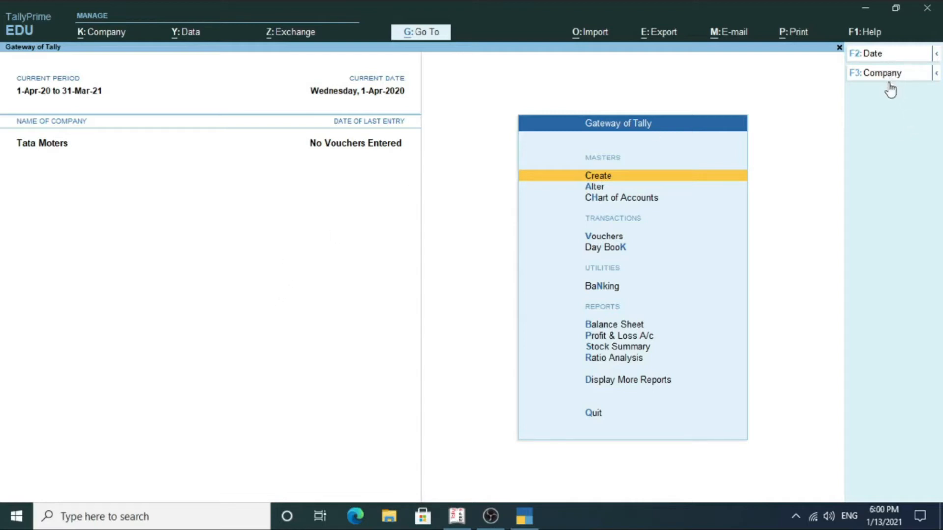
key("ctrl")
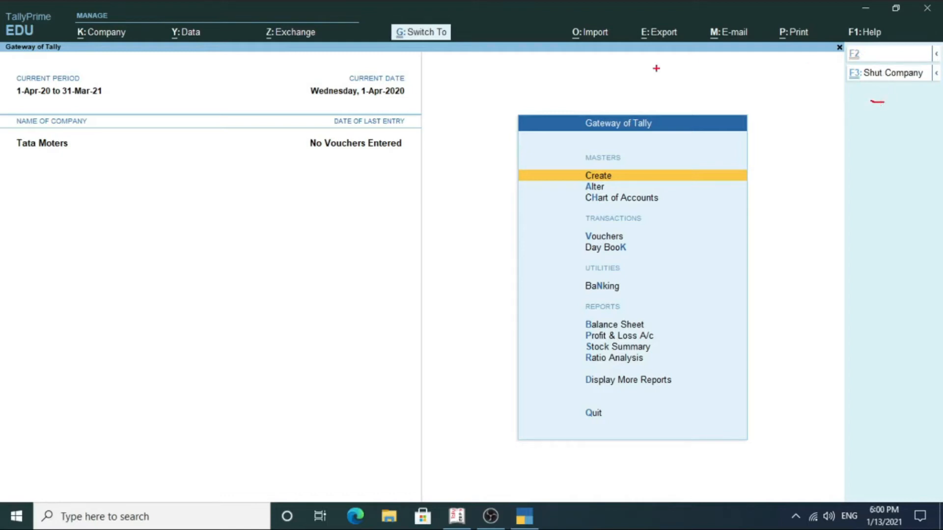
left_click_drag(558, 147, 685, 143)
left_click_drag(61, 167, 280, 169)
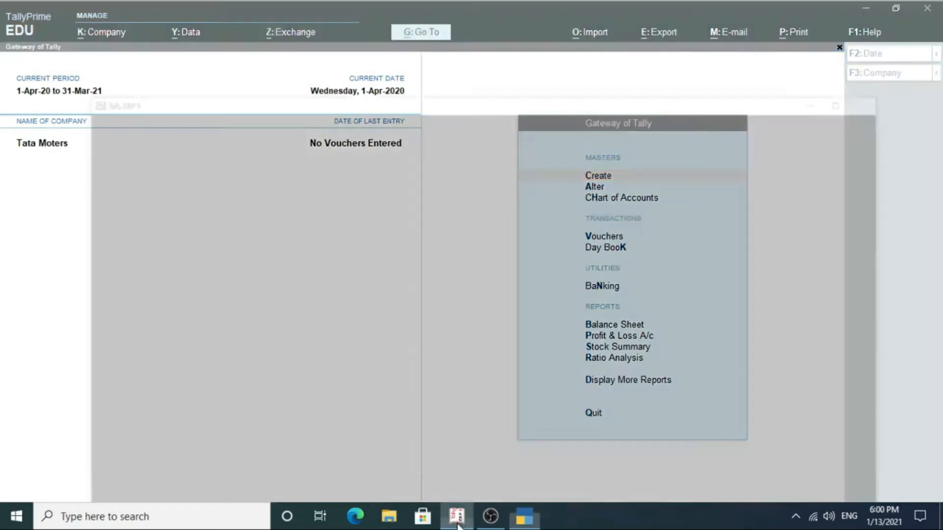
left_click(457, 469)
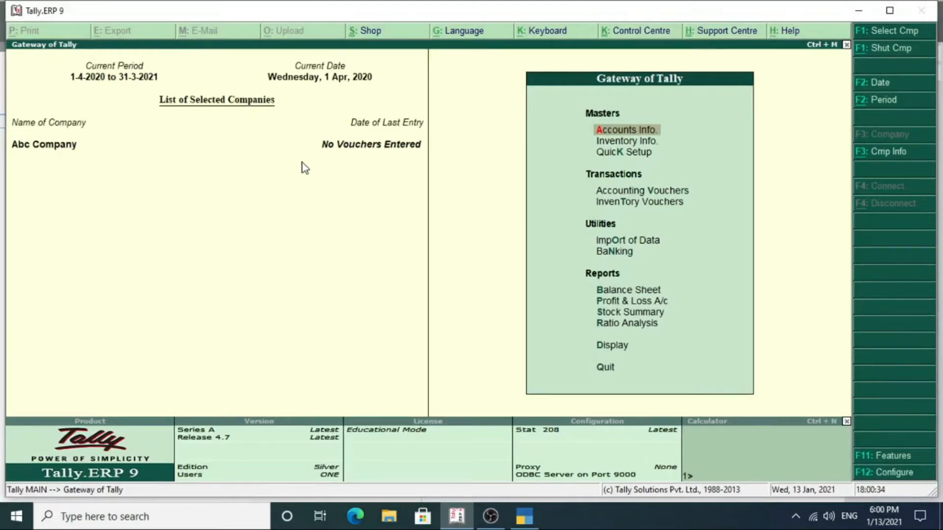
key("alt+F3")
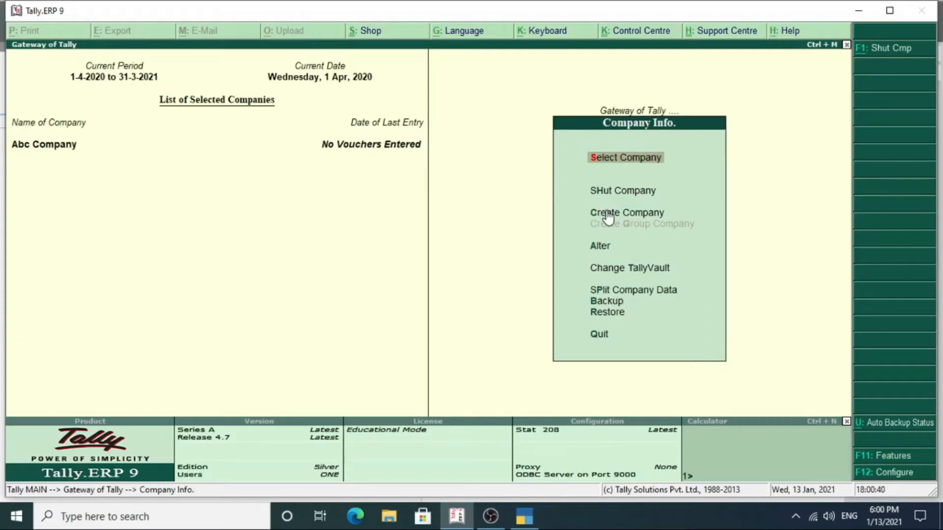
key("Escape")
key("Escape")
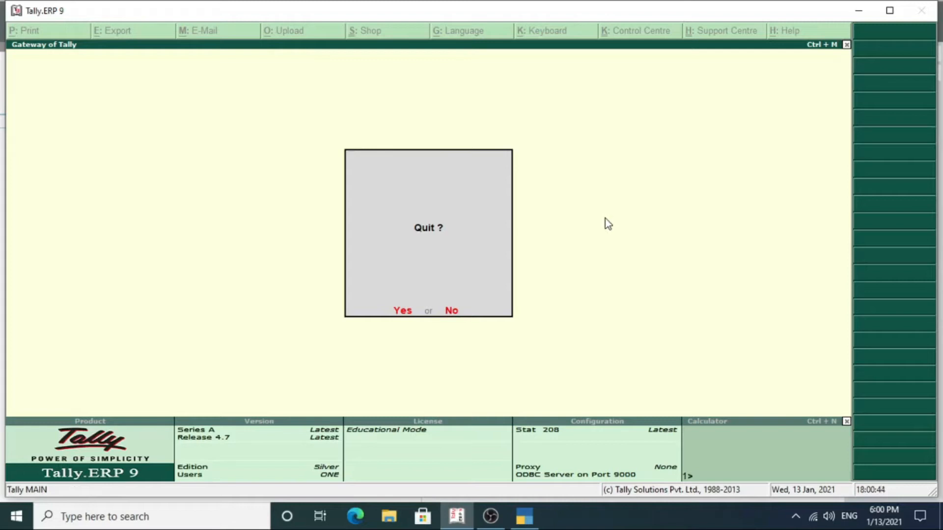
key("Escape")
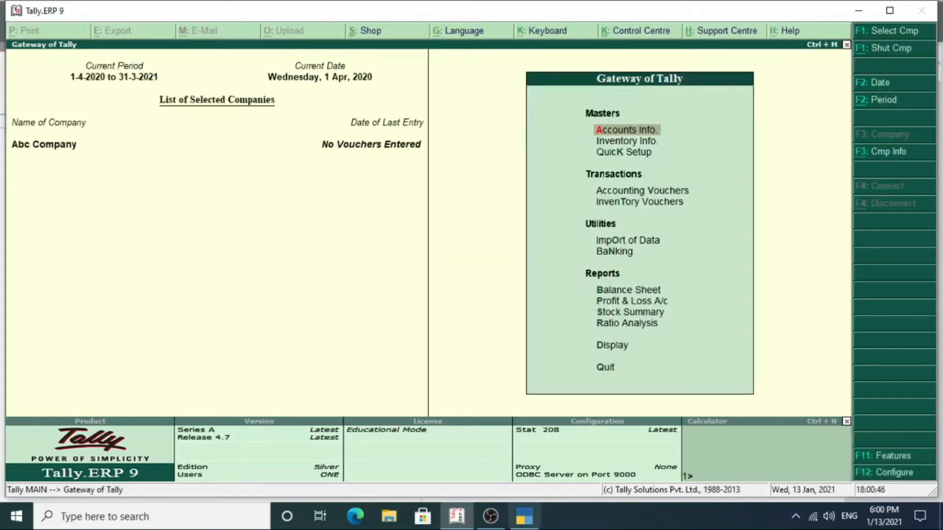
left_click(524, 517)
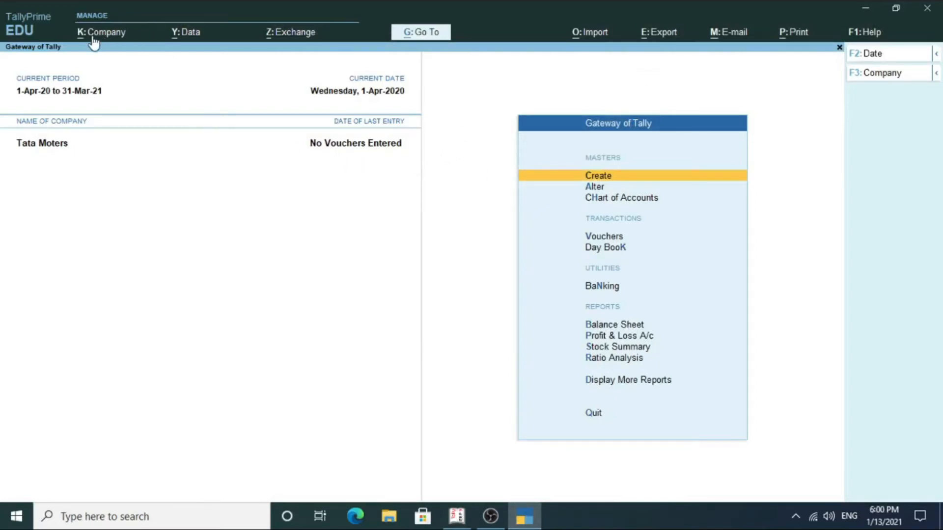
Show the Alt alternate labels, then open and close the K: Company menu without choosing anything.
key("alt")
left_click(94, 34)
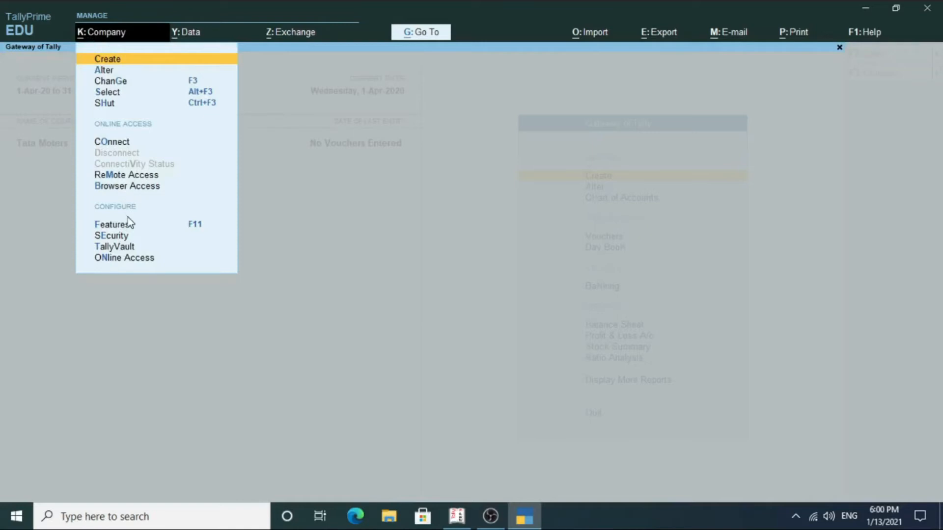
left_click(57, 63)
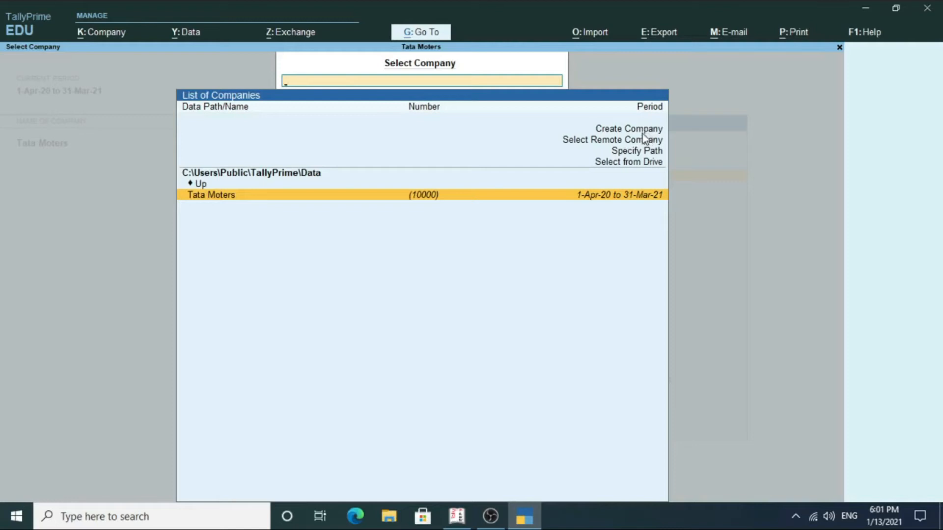
left_click(615, 142)
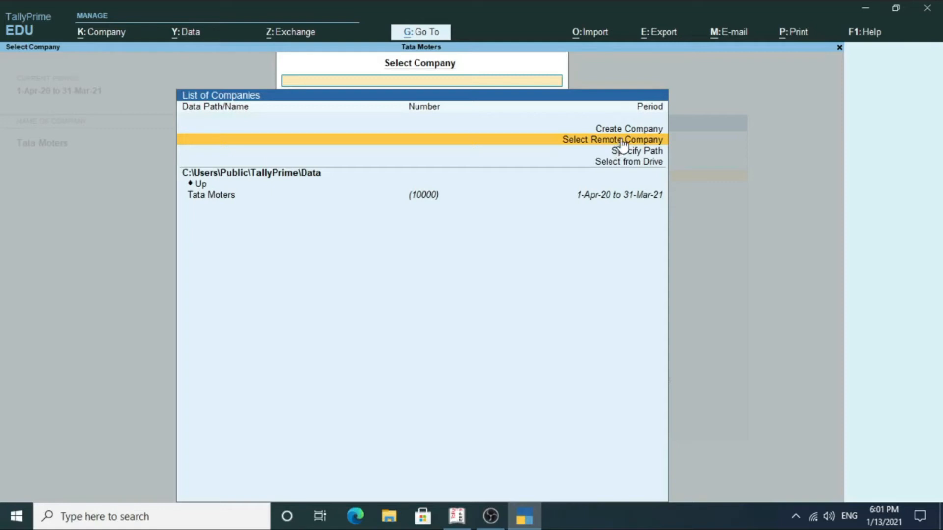
left_click(617, 143)
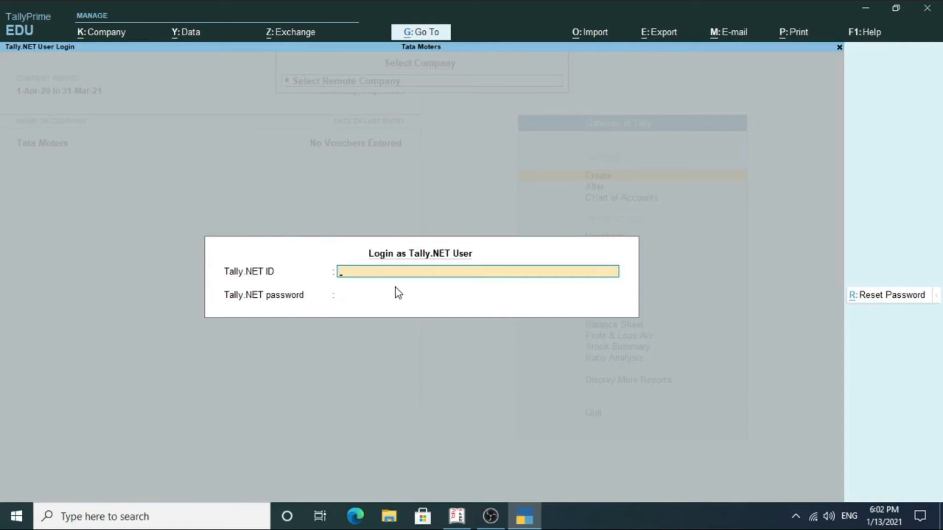
key("Escape")
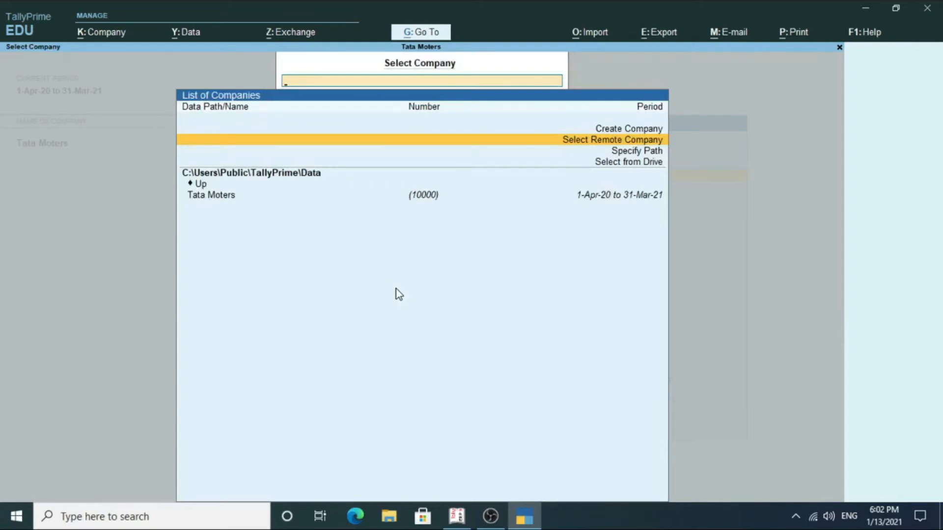
Open Specify Path, then leave the path prompt to return to Tata Moters' Gateway of Tally.
left_click(632, 151)
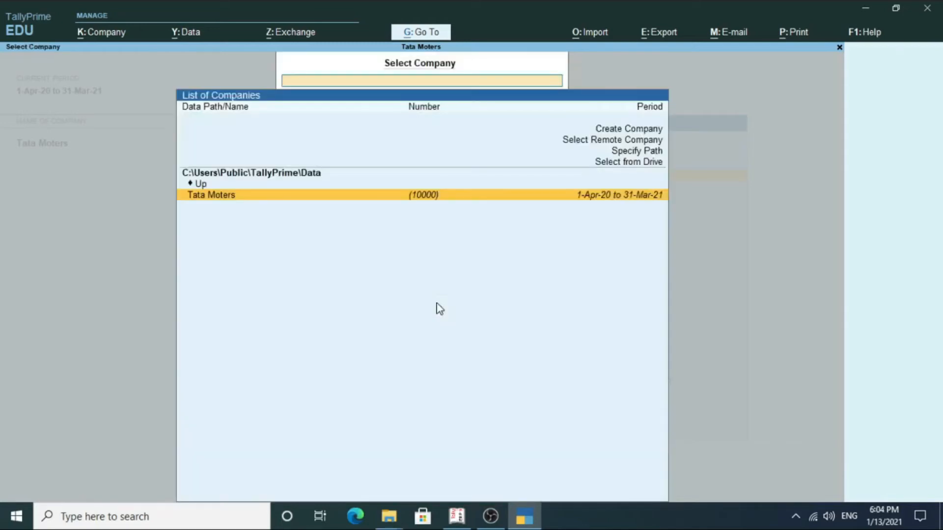
key("Return")
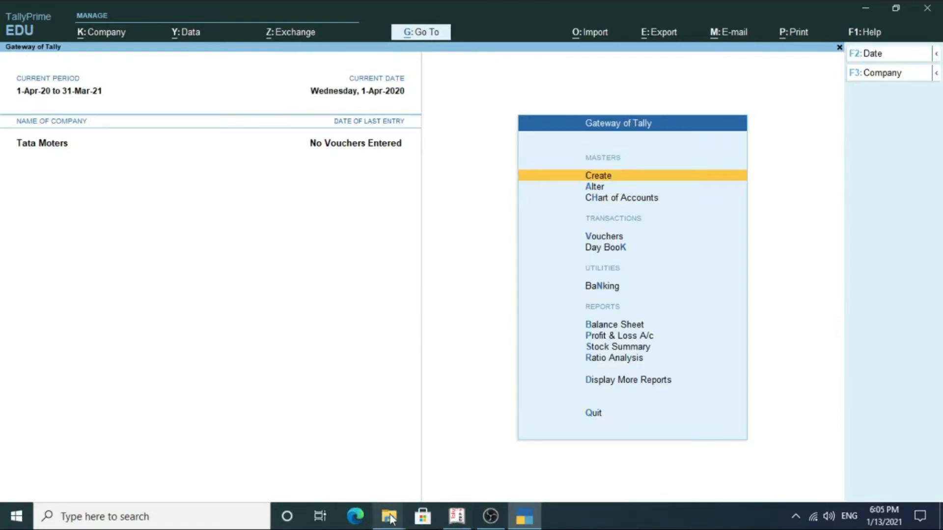
mouse_move(391, 519)
mouse_move(376, 428)
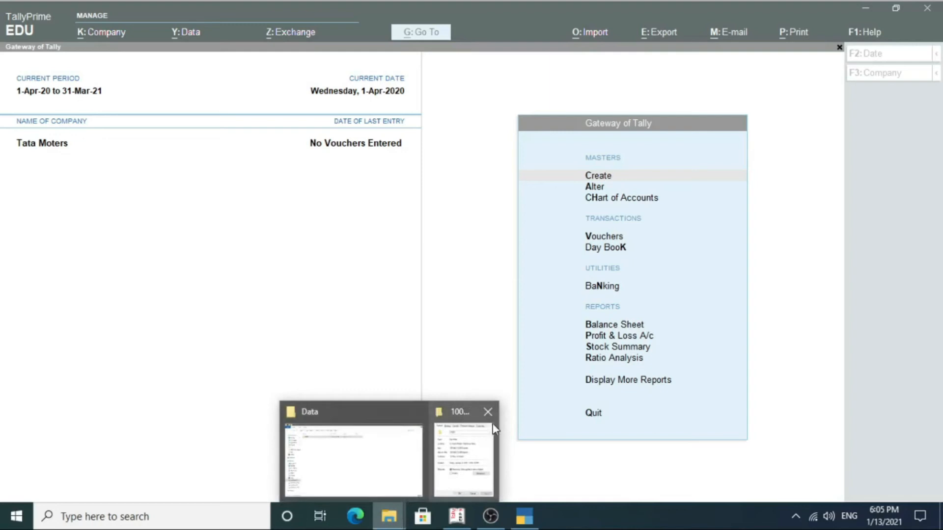
Browse in File Explorer to C:\Users\Public\TallyPrime\Data.
left_click(407, 443)
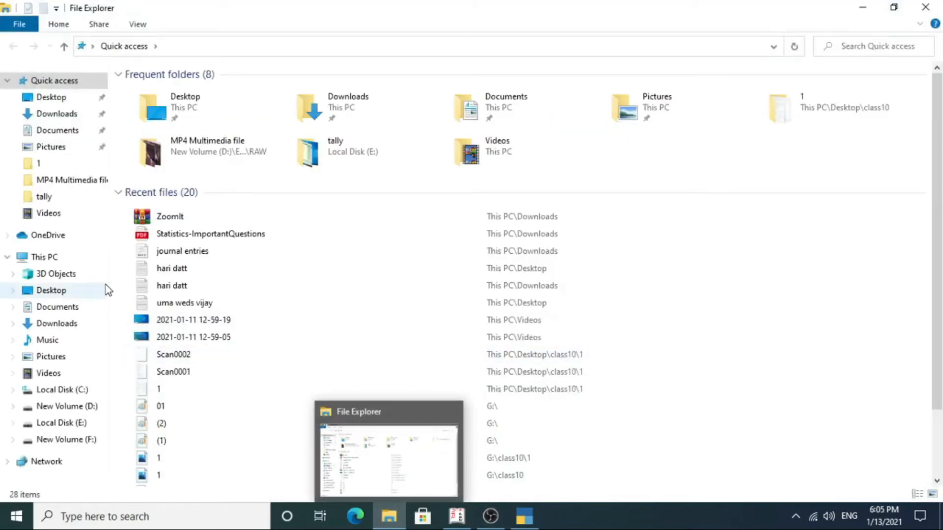
left_click(57, 391)
double_click(169, 133)
left_click(154, 109)
double_click(154, 107)
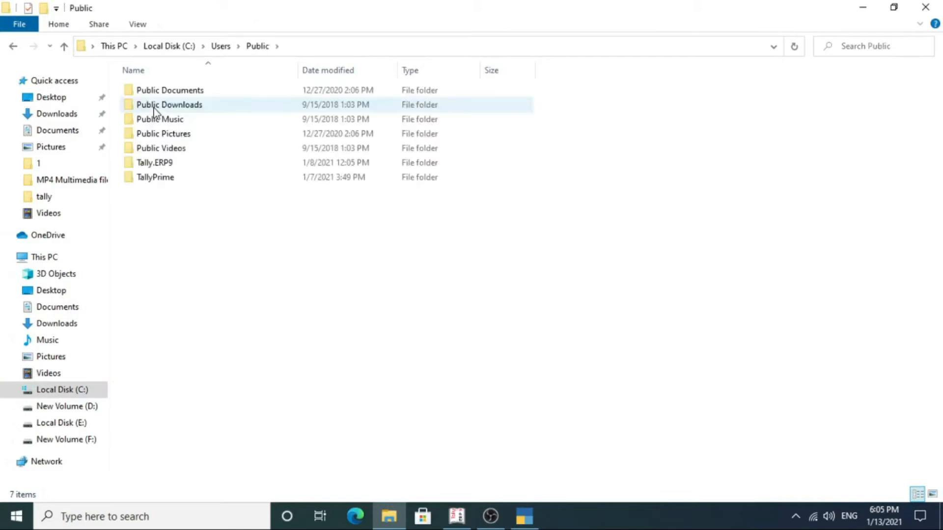
double_click(162, 176)
double_click(167, 92)
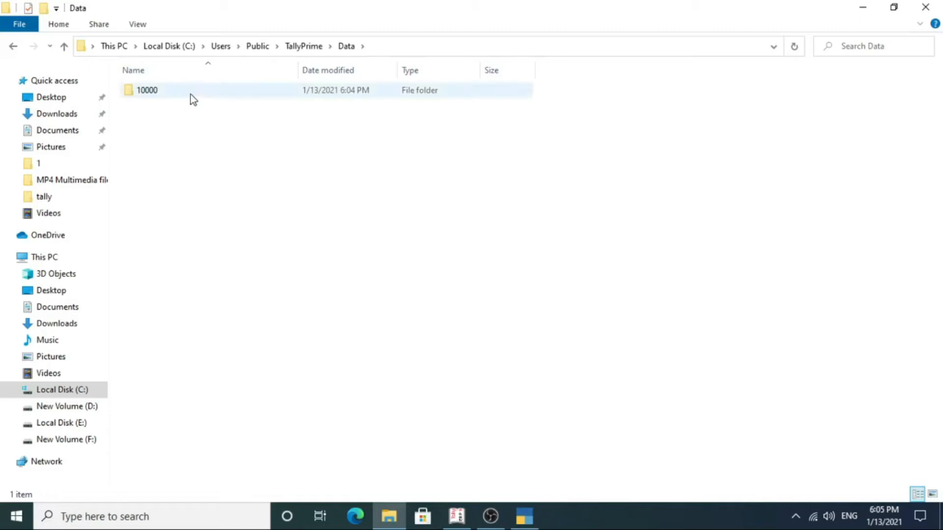
View the Data folder's Properties, highlight its location path, then close the dialog and Explorer.
mouse_move(191, 95)
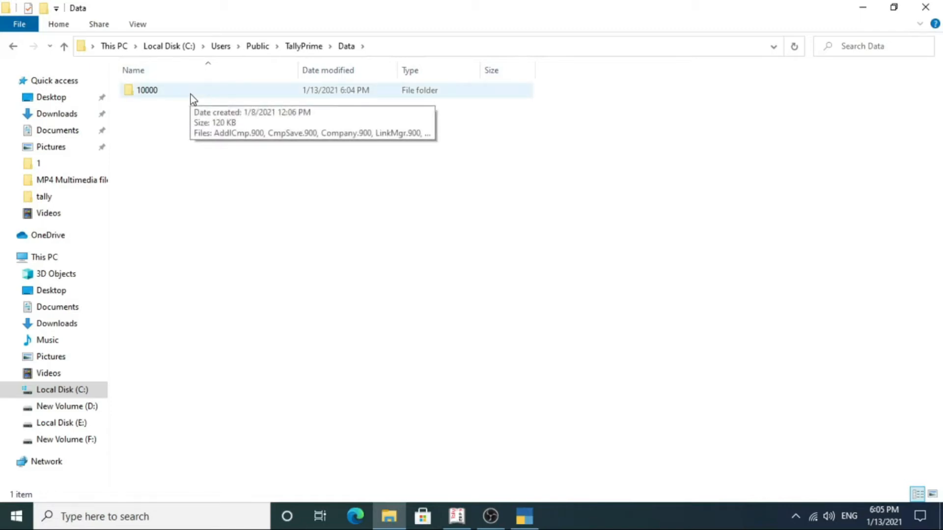
right_click(191, 98)
left_click(232, 280)
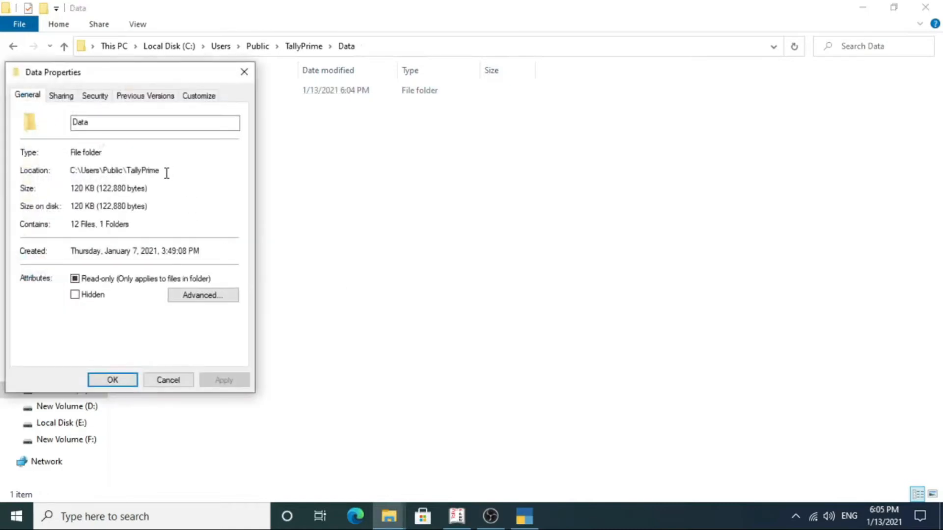
key("Escape")
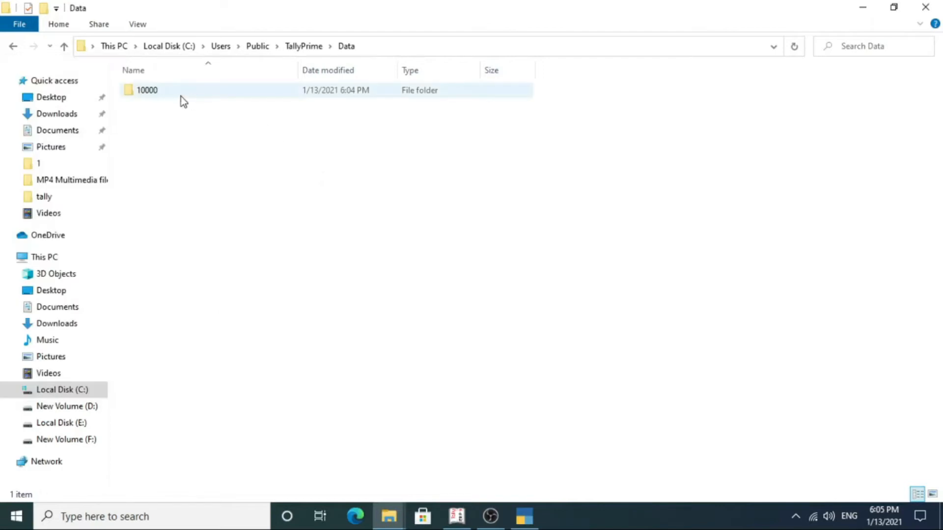
right_click(182, 93)
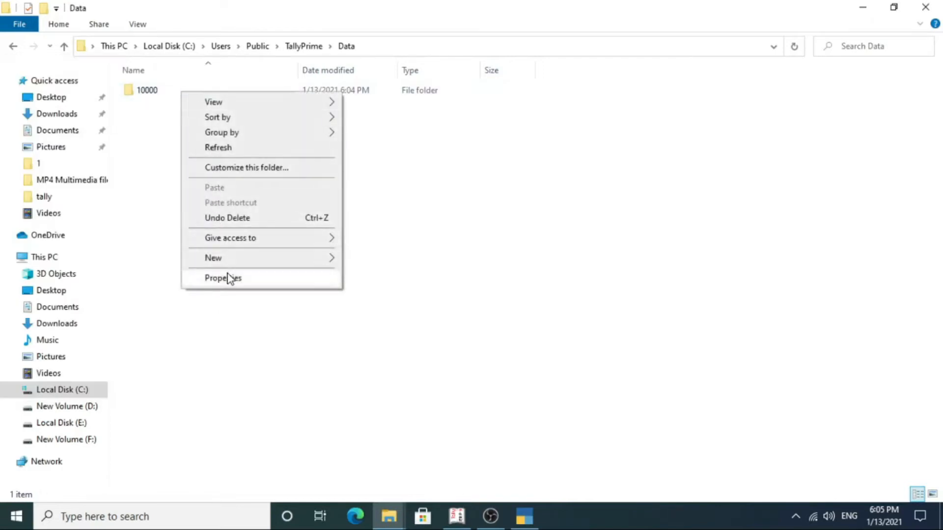
left_click(228, 279)
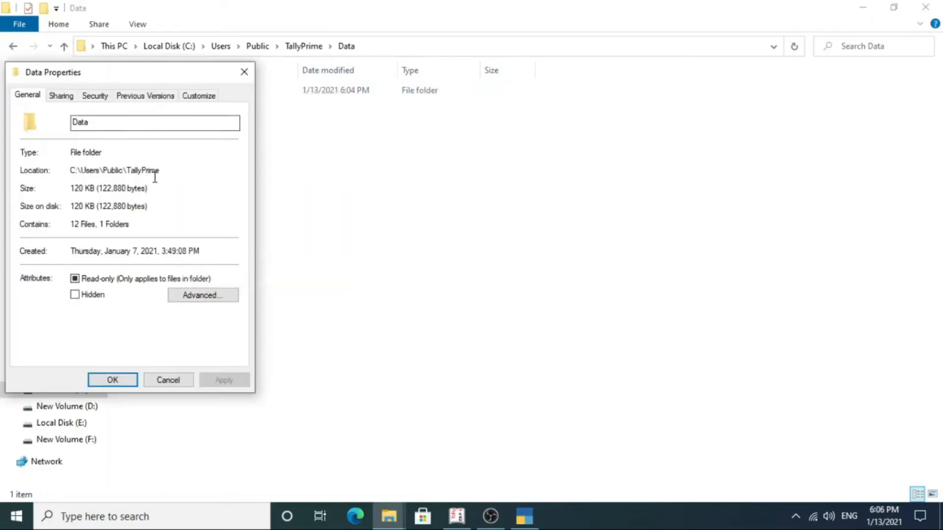
left_click_drag(160, 171, 64, 169)
key("ctrl+c")
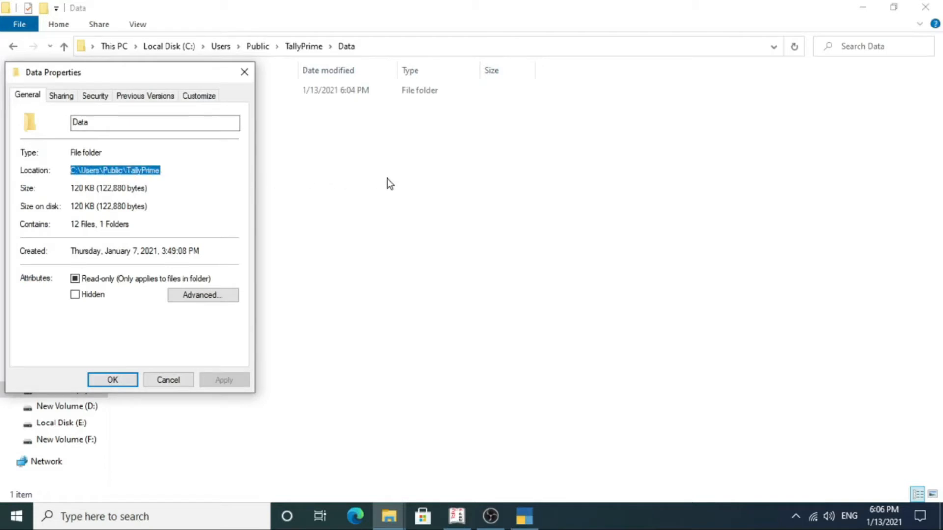
left_click(244, 72)
left_click(925, 7)
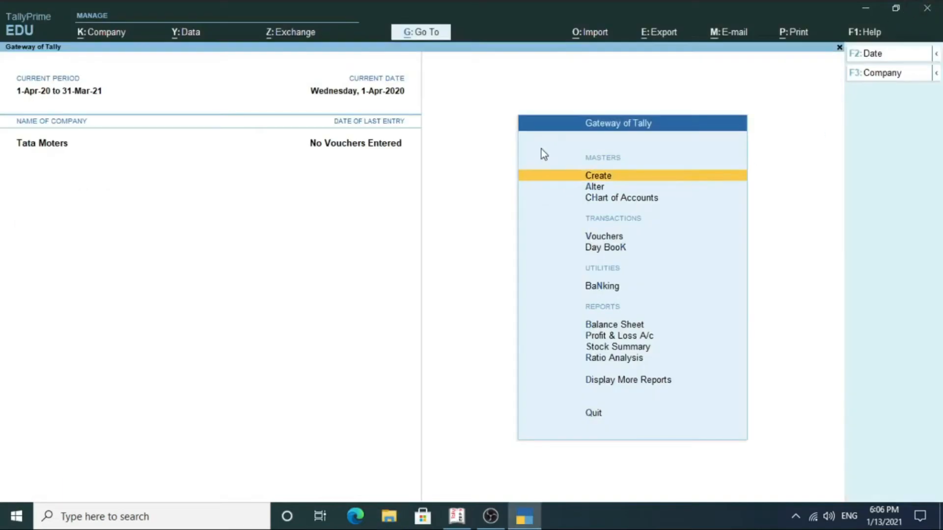
left_click(593, 250)
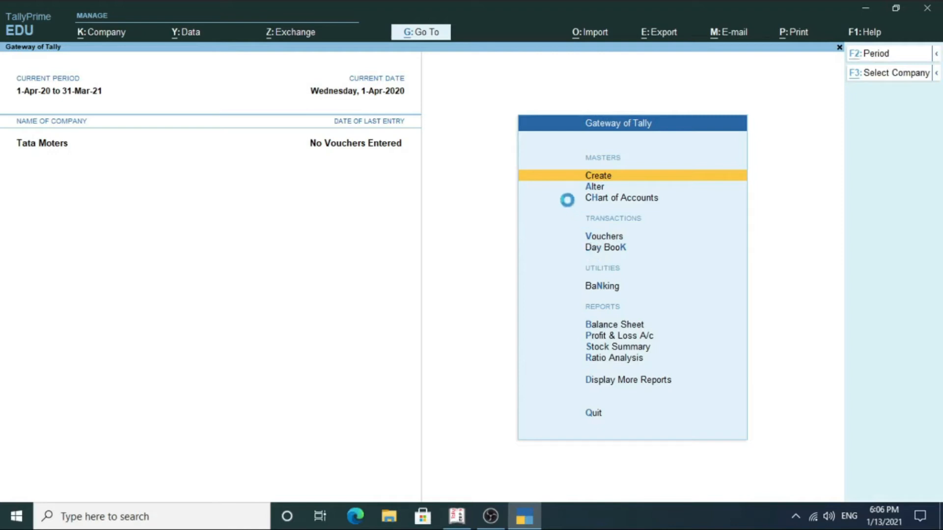
key("F3")
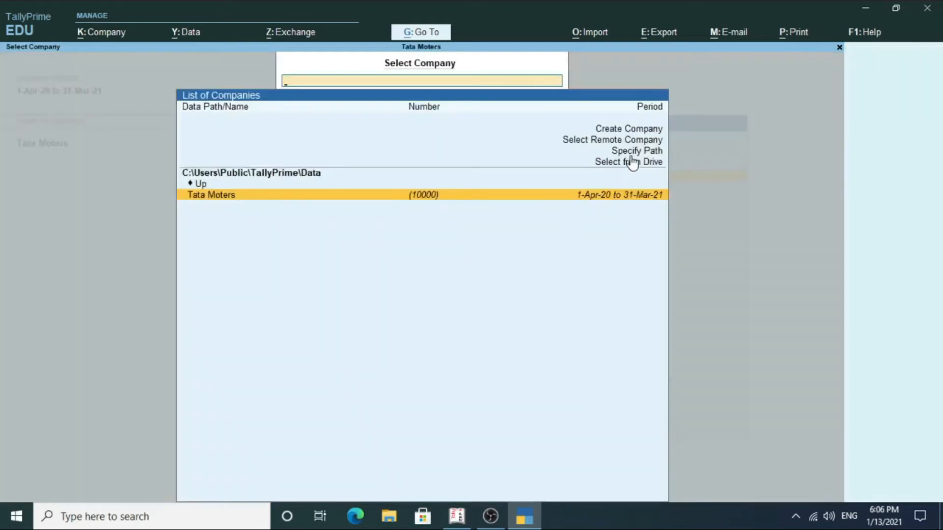
left_click(631, 154)
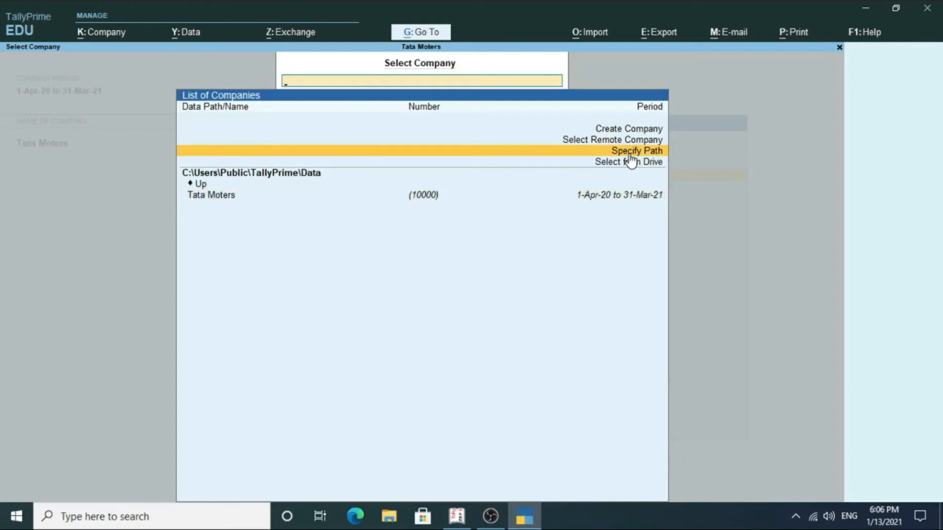
left_click(600, 152)
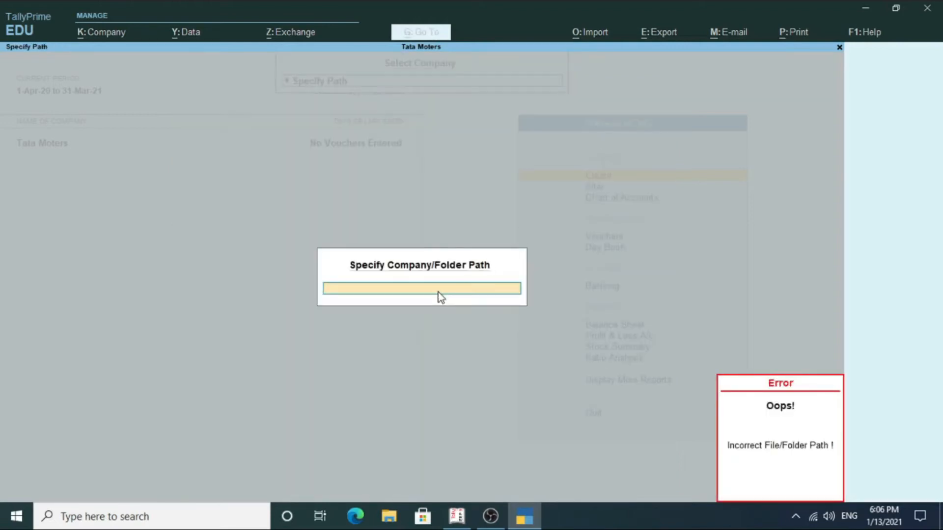
key("ctrl+v")
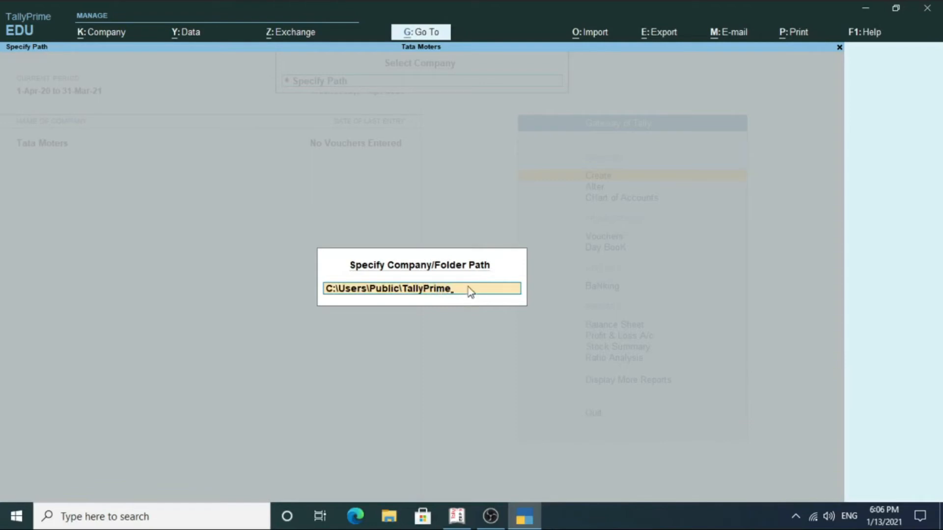
key("Return")
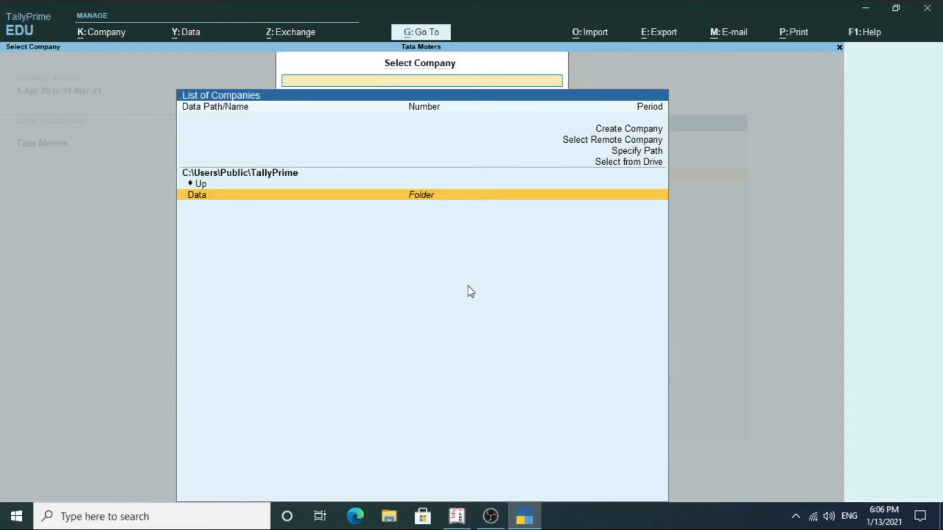
key("Return")
key("Return")
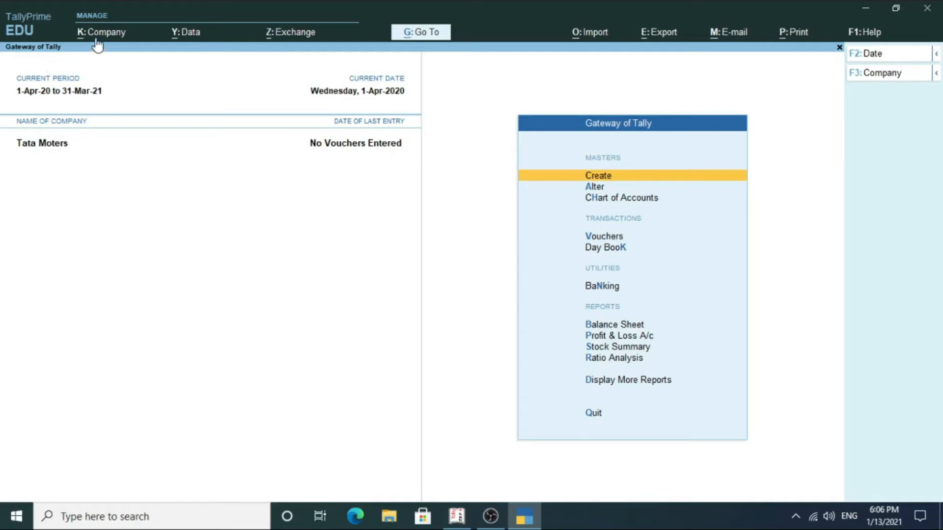
left_click(115, 79)
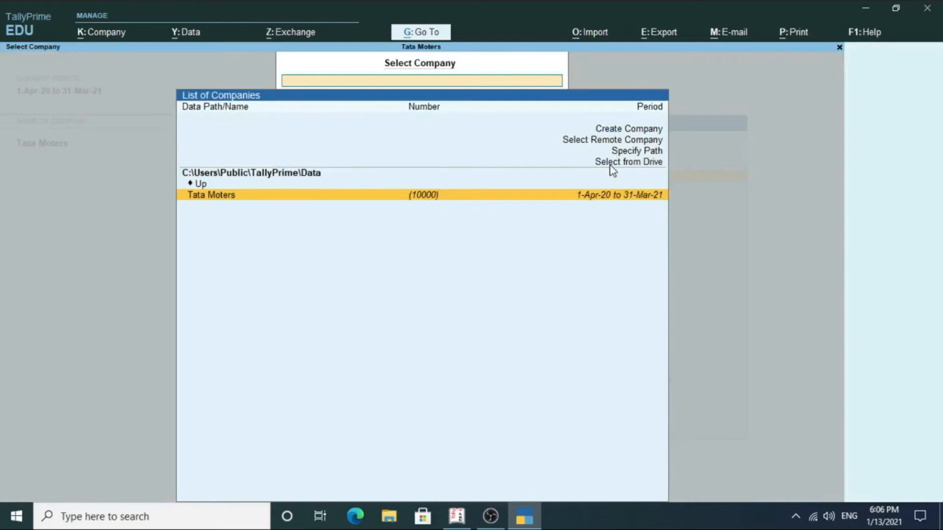
left_click(611, 166)
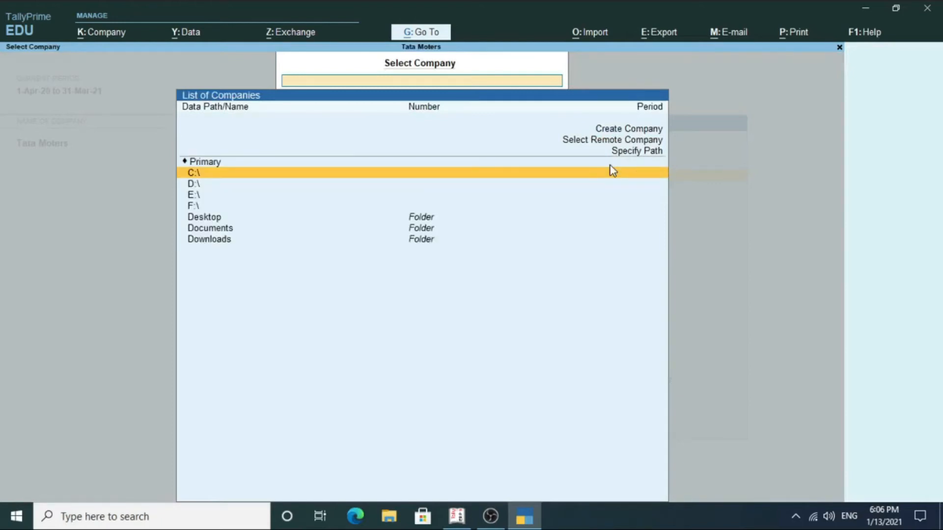
left_click(229, 183)
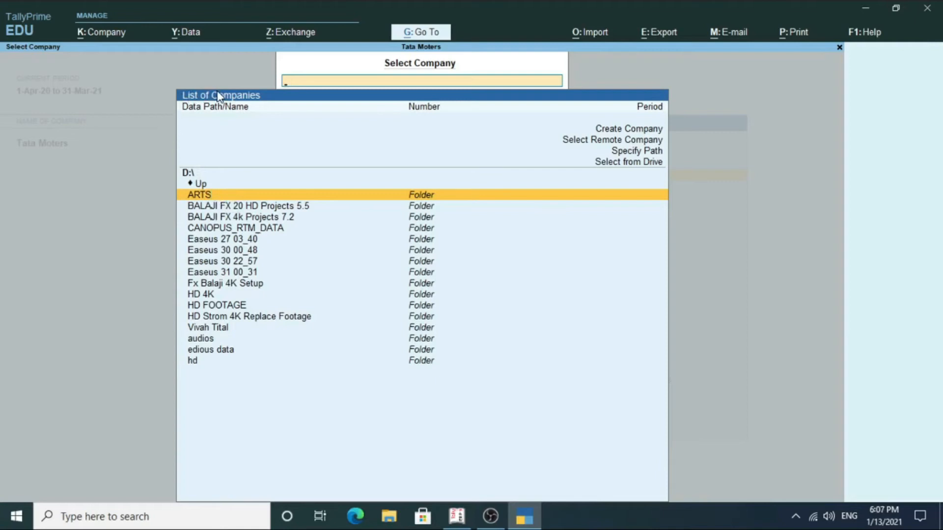
key("Escape")
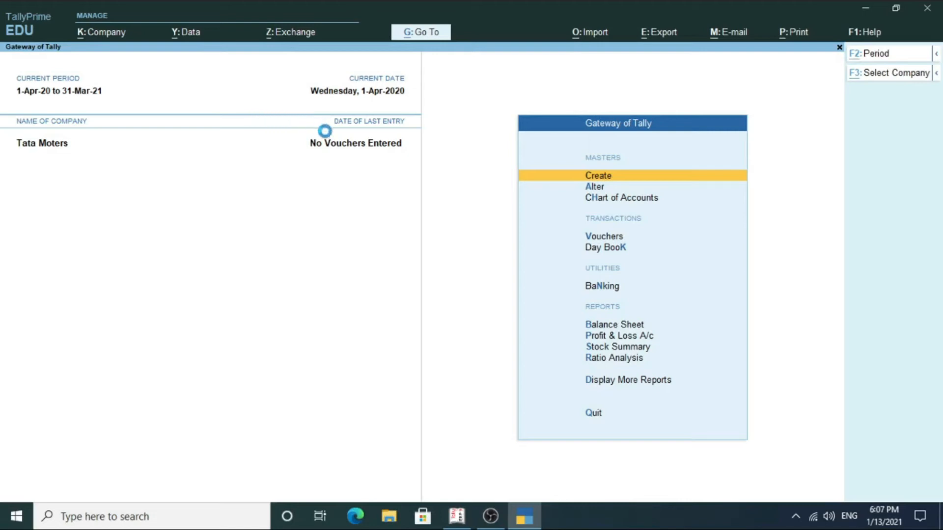
key("F3")
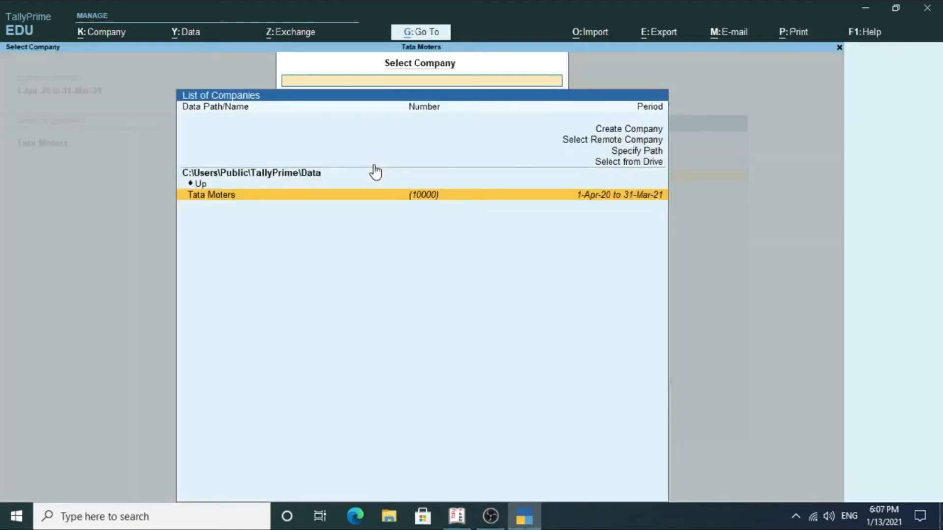
key("Return")
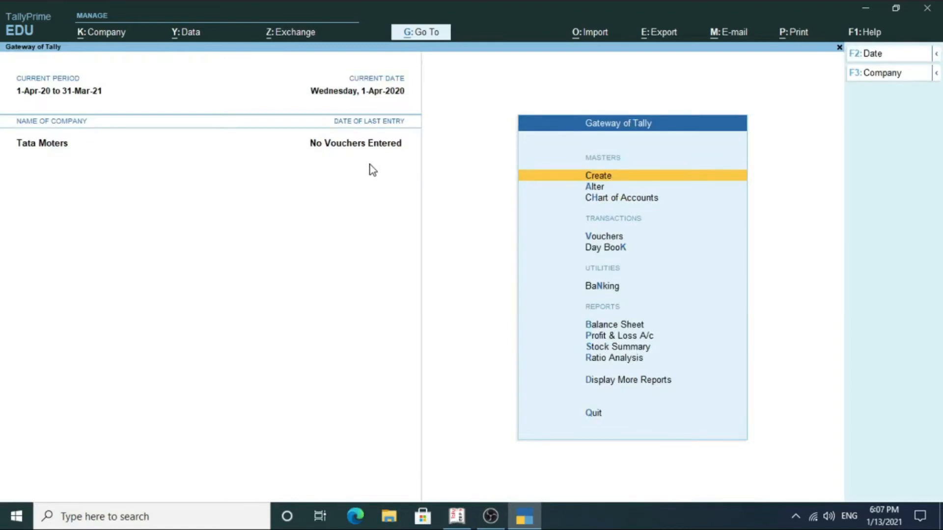
Start Company Create, then abandon the empty creation form.
left_click(93, 40)
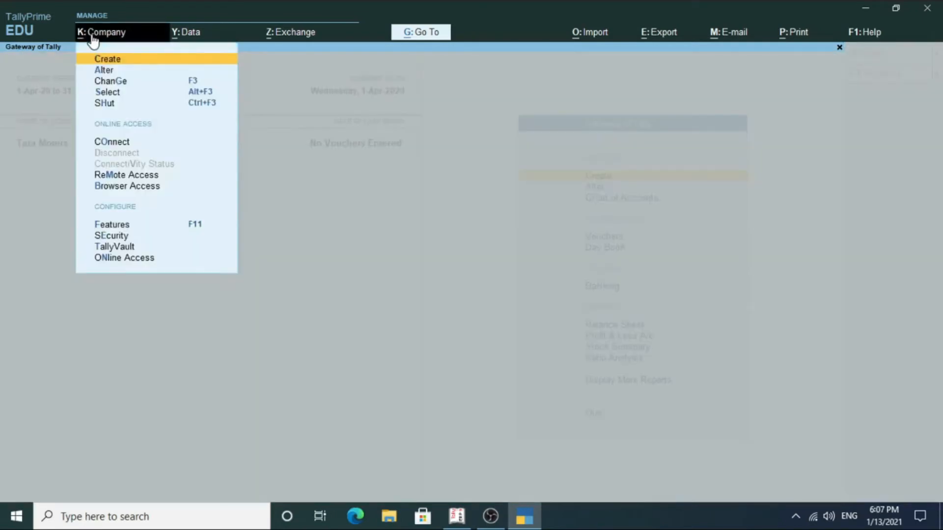
left_click(134, 59)
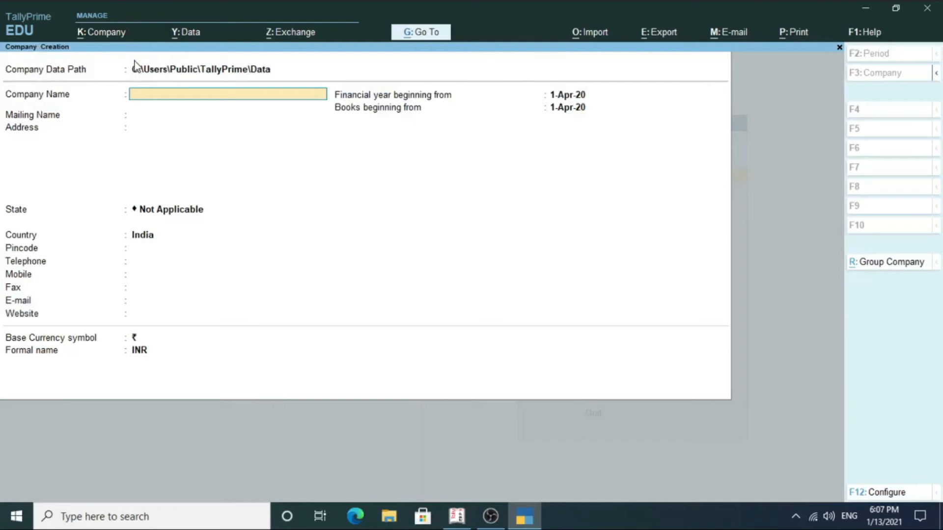
key("Escape")
key("Return")
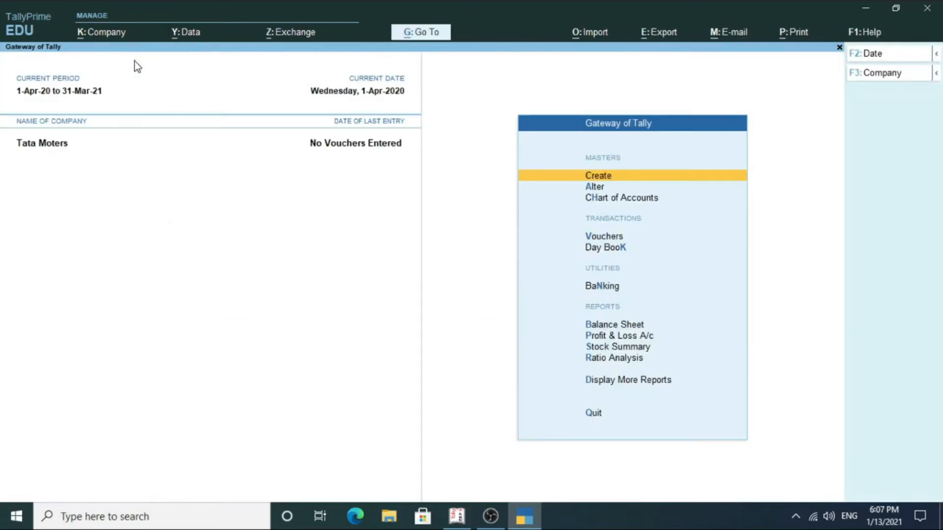
Create a new company named Abc Company, keeping Abc Company as the mailing name.
left_click(114, 34)
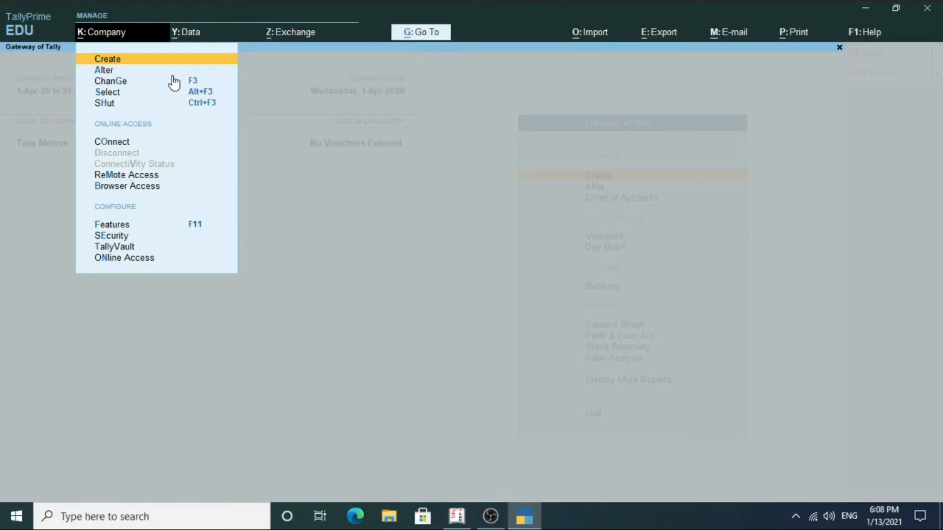
left_click(131, 59)
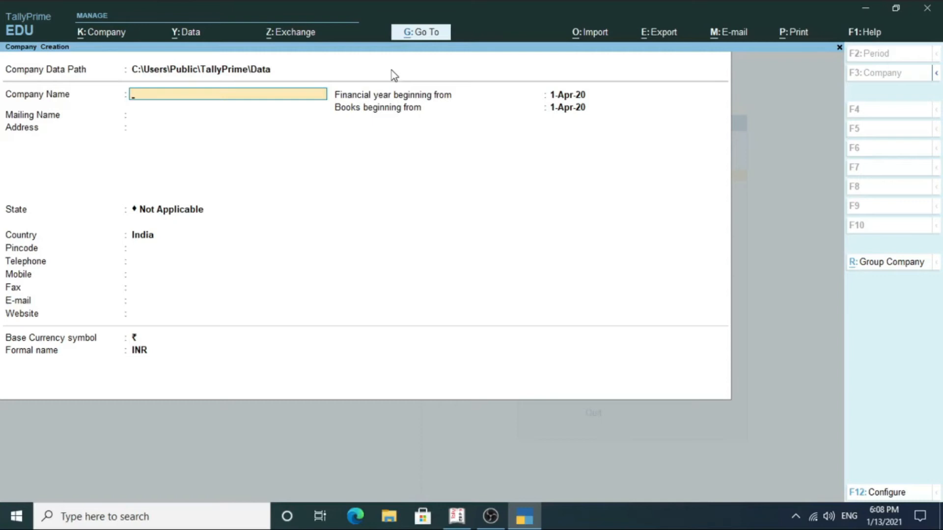
type("Abc Company")
key("Return")
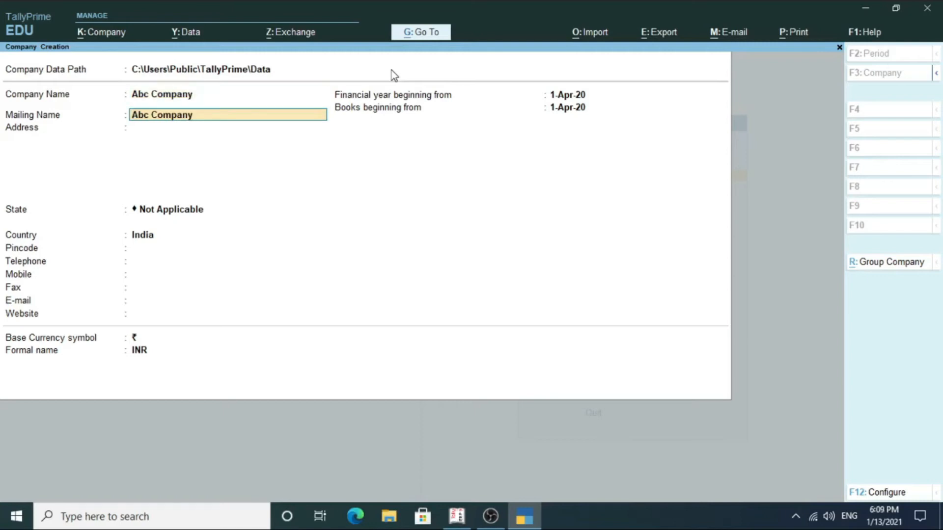
key("Return")
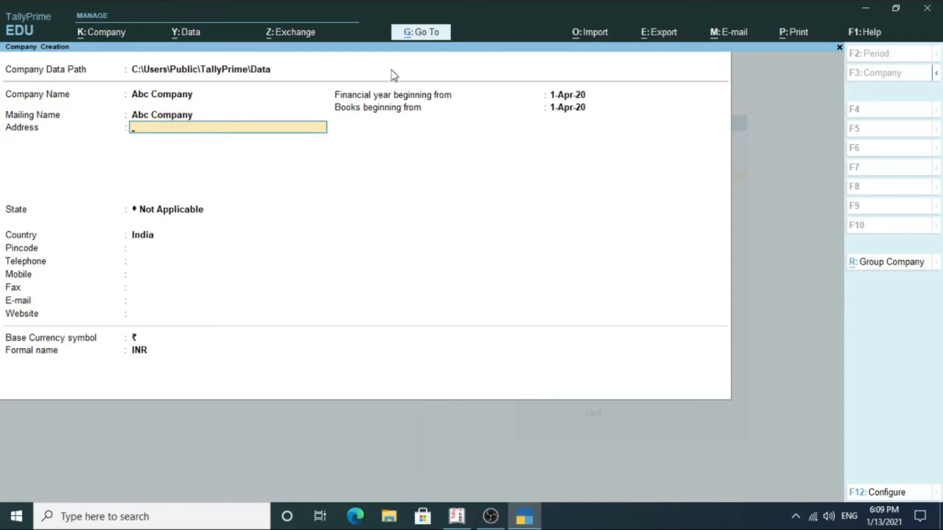
key("Return")
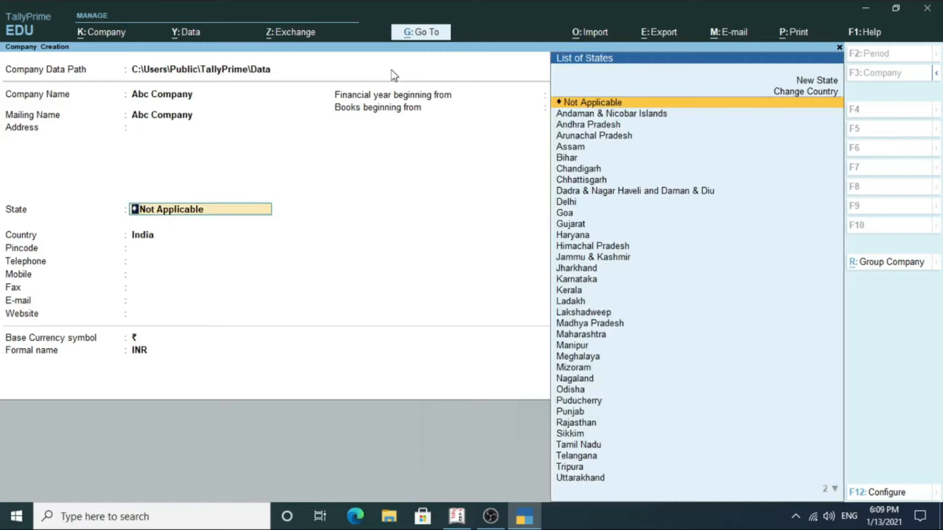
Set State to Uttarakhand and leave Pincode, Telephone and other contact fields blank.
type("Ut")
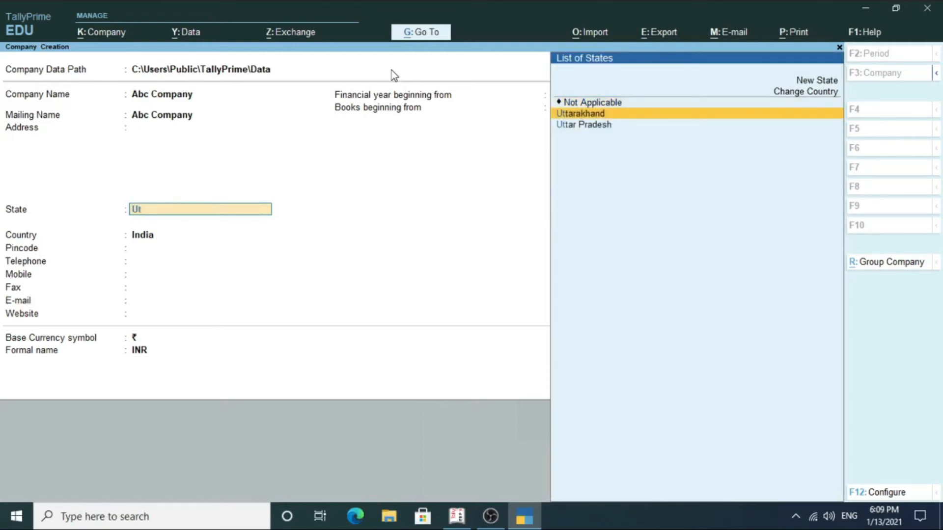
key("Return")
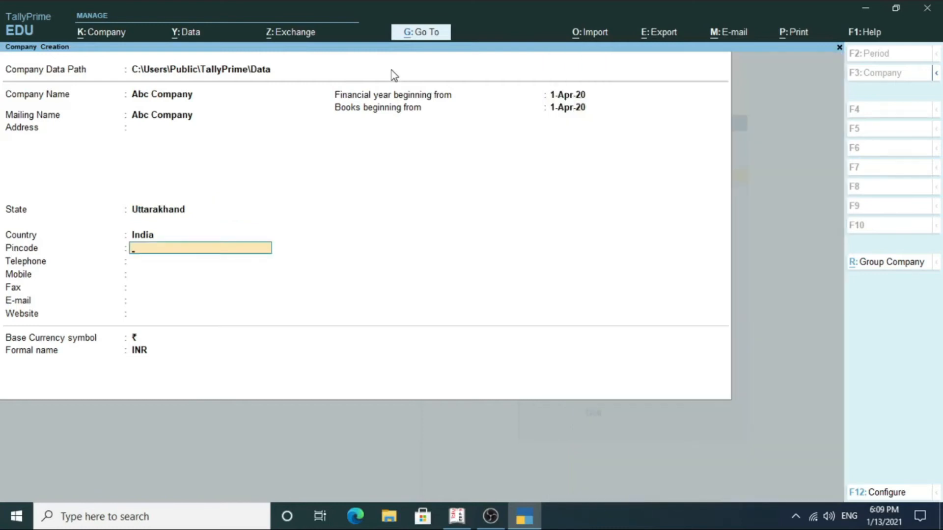
key("Return")
key("Return")
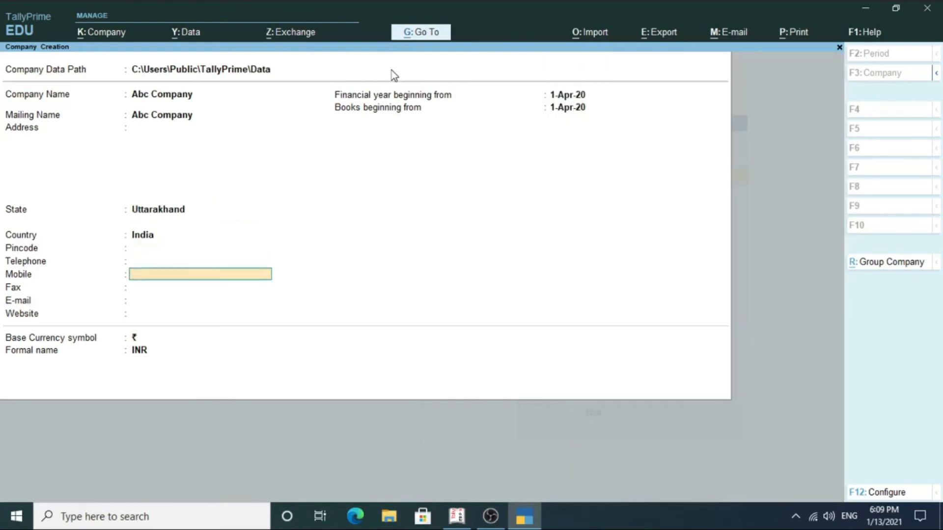
key("Return")
key("Return")
key("Return")
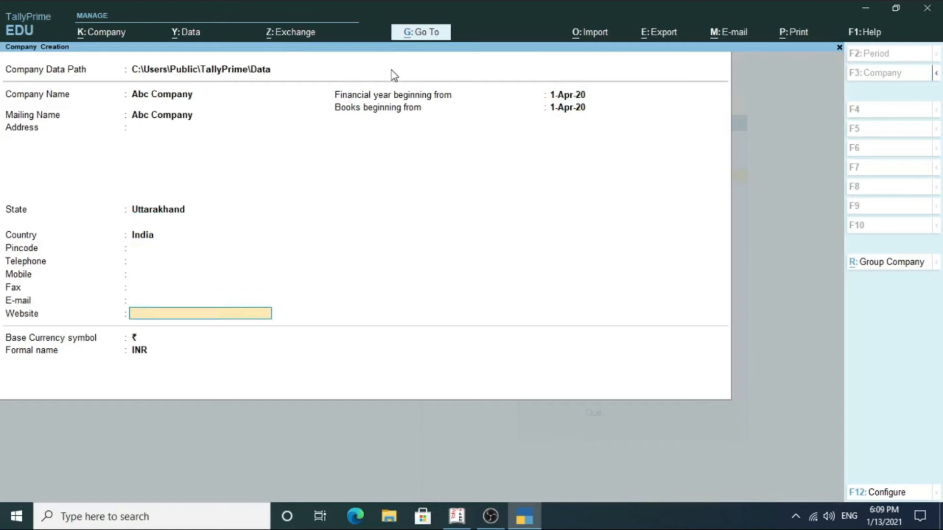
key("Return")
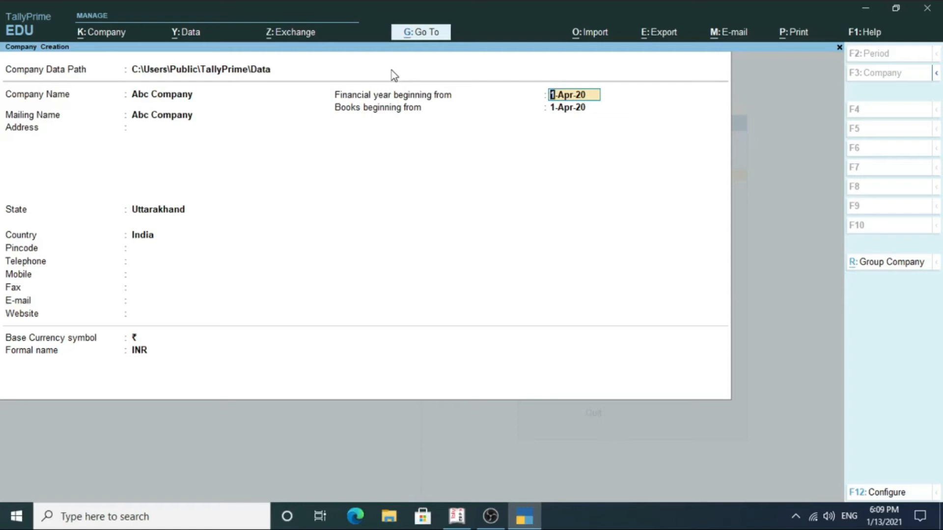
Move between the financial year start and books beginning fields, leaving both at 1-Apr-20.
key("Return")
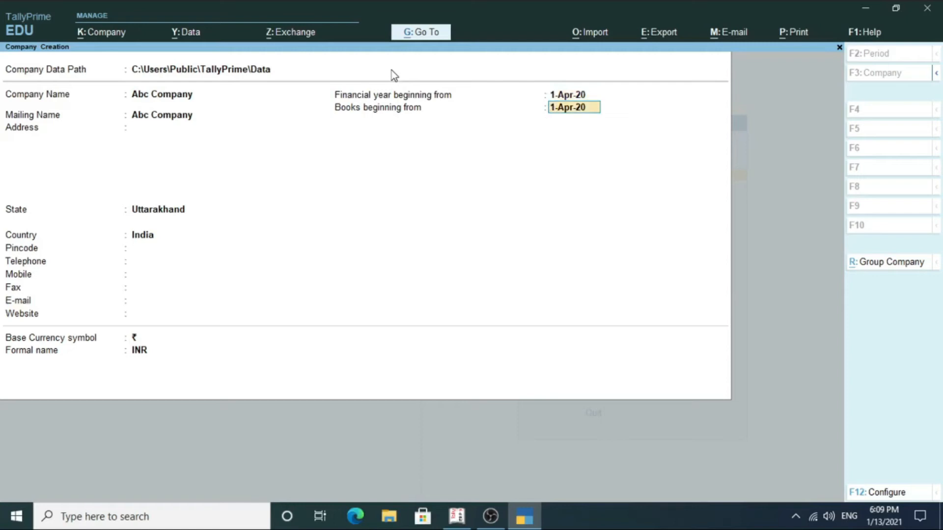
key("BackSpace")
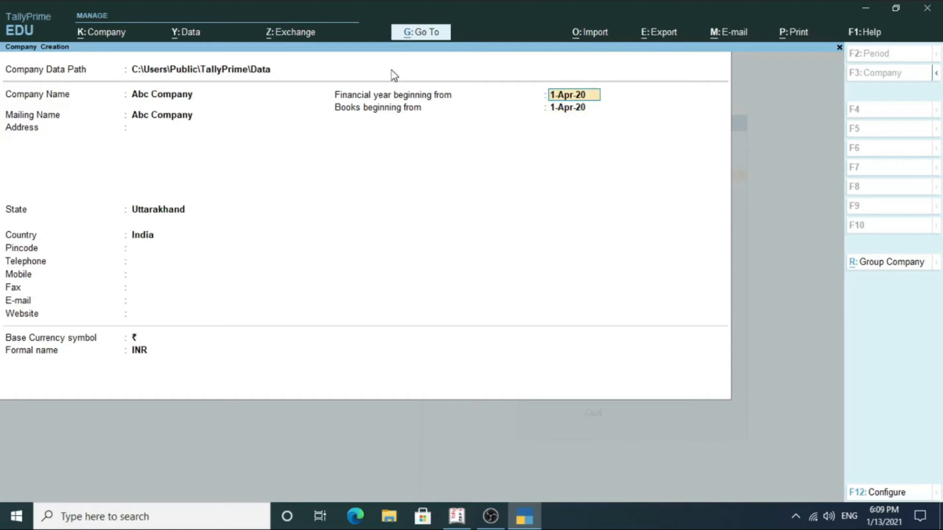
key("Return")
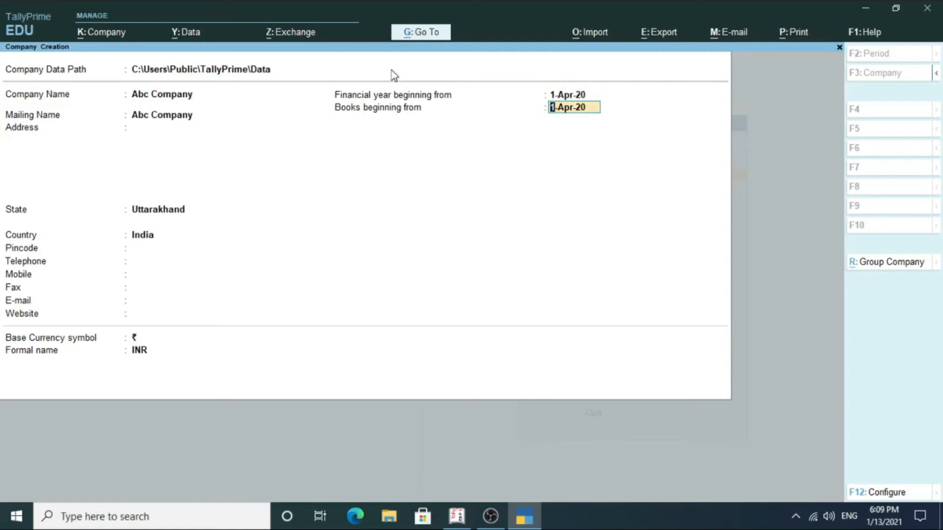
key("Up")
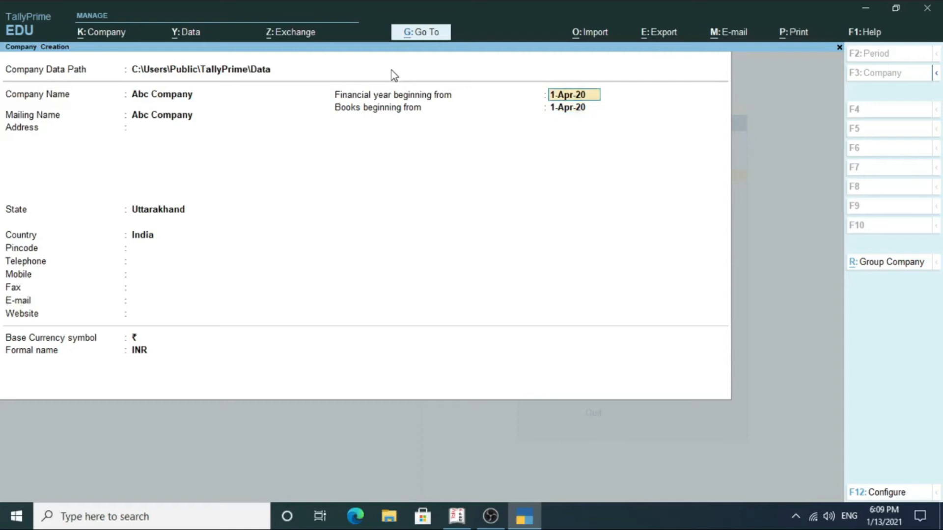
key("Return")
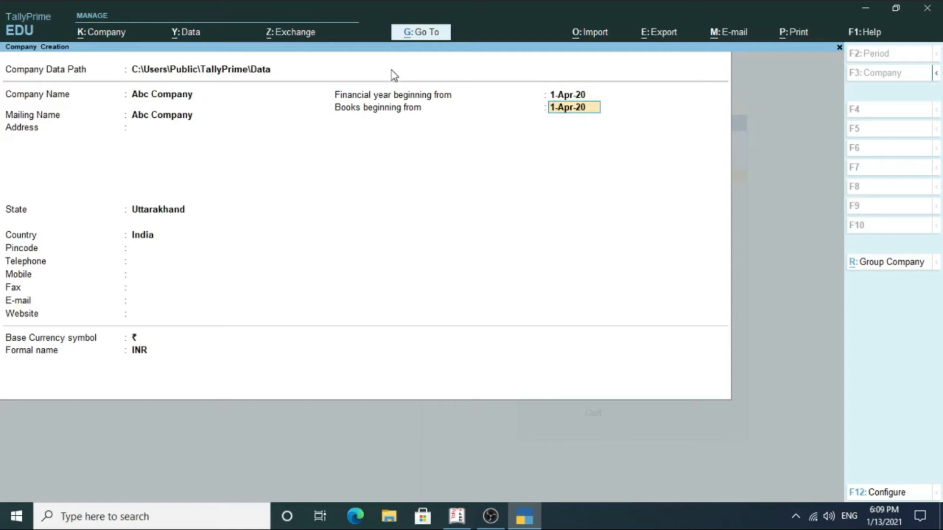
key("Up")
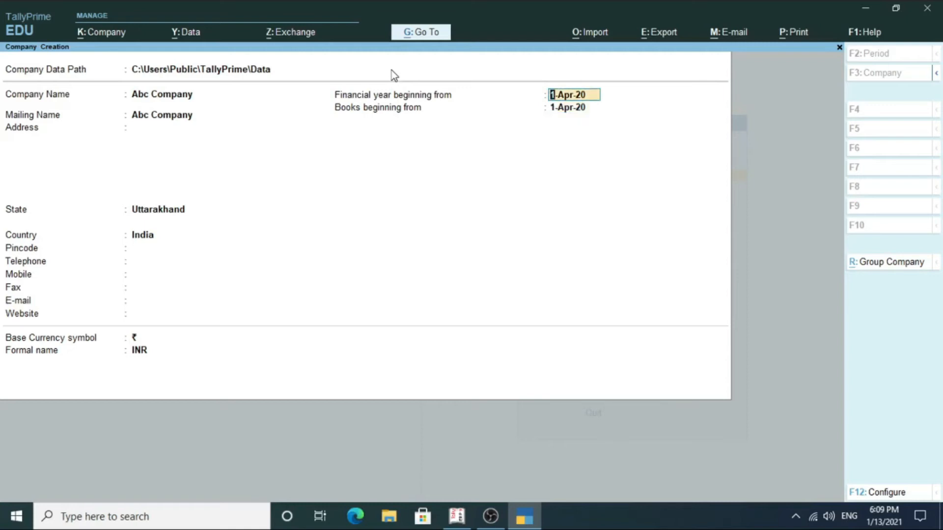
key("Return")
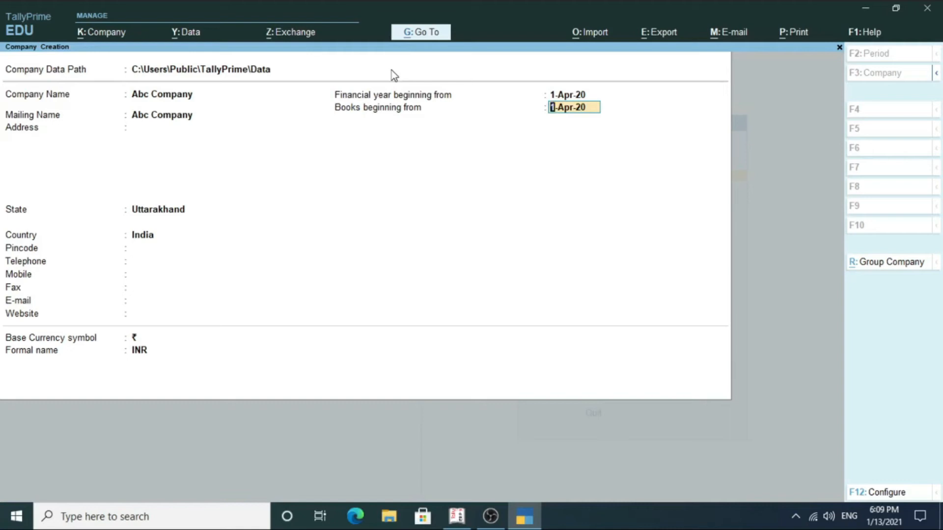
Accept the 1-Apr-20 books beginning date and ₹ base currency, and open F12 Configure.
key("Return")
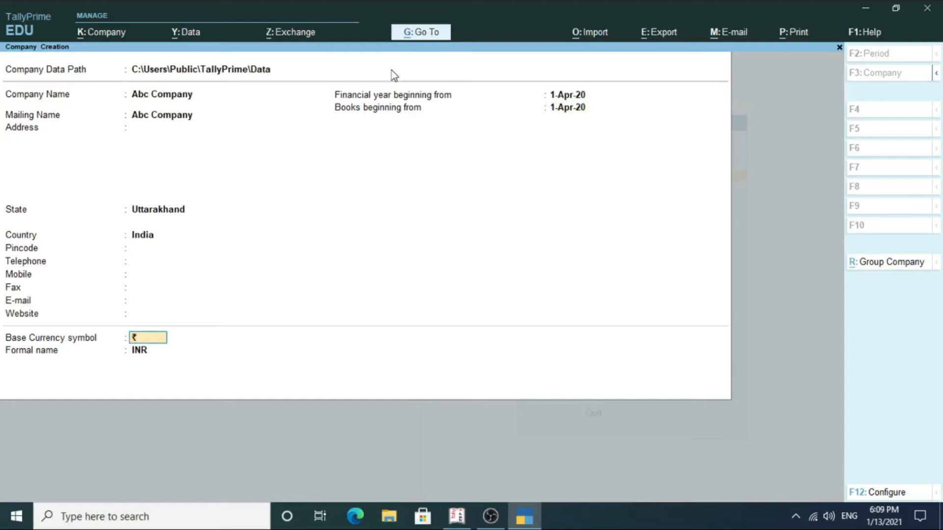
key("Return")
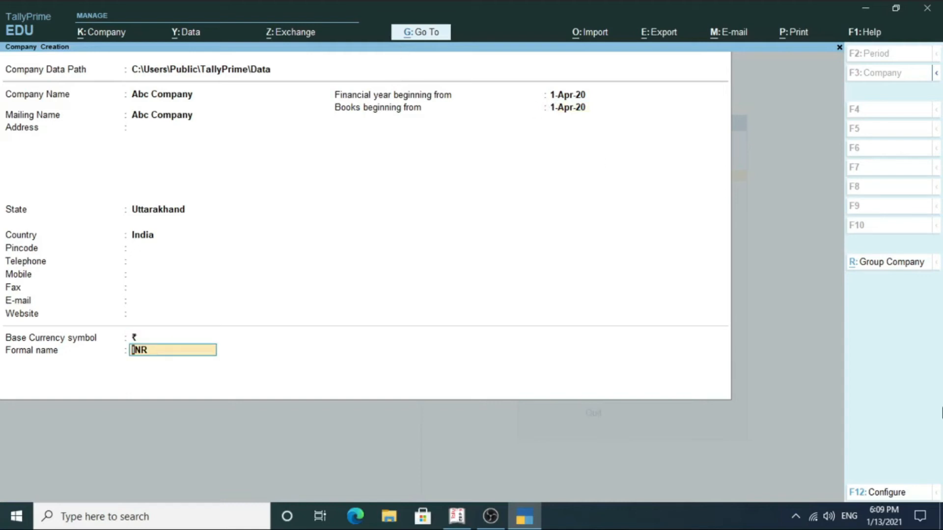
left_click(902, 494)
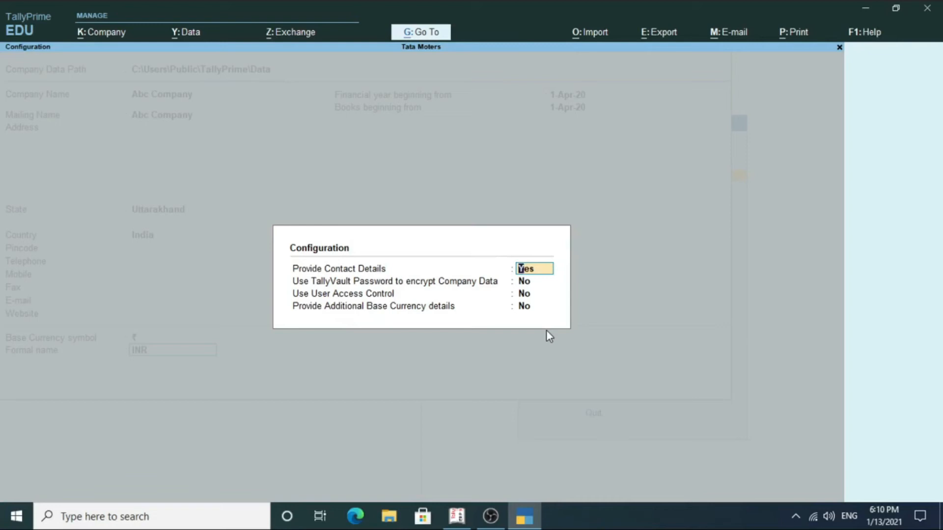
Set the TallyVault and related security and currency options to Yes, then review the added fields.
key("Return")
type("yy")
key("Return")
key("Return")
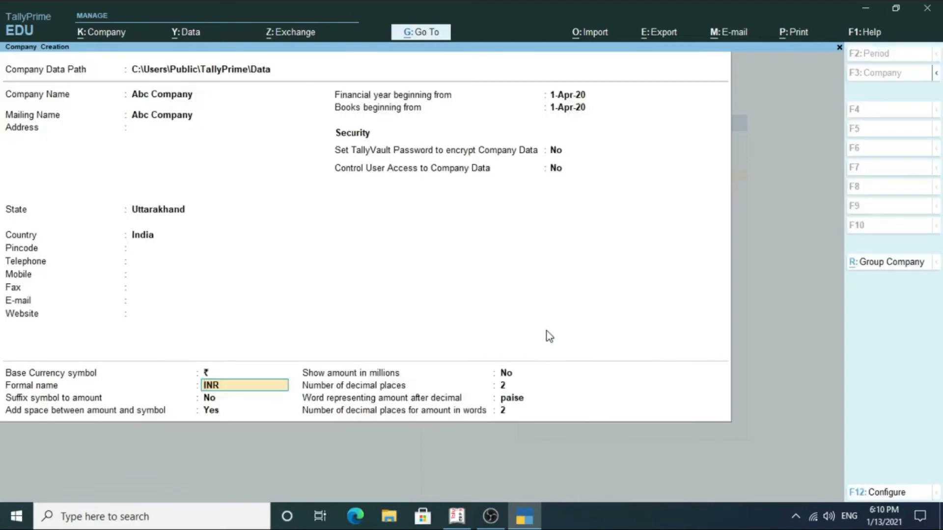
key("BackSpace")
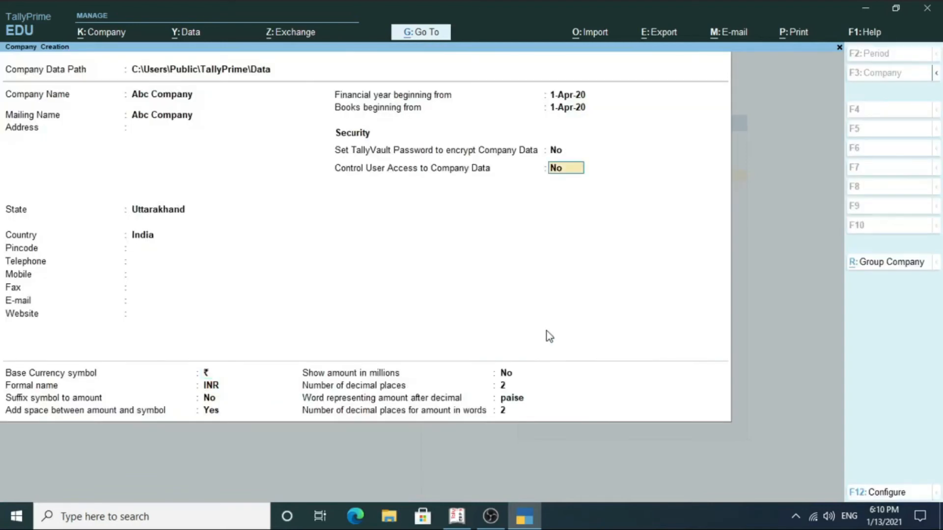
key("BackSpace")
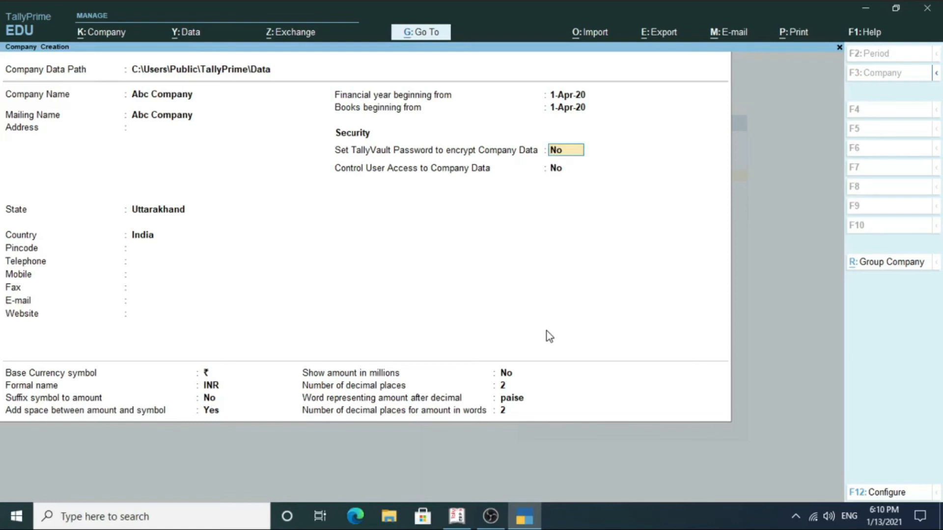
key("Return")
key("Return")
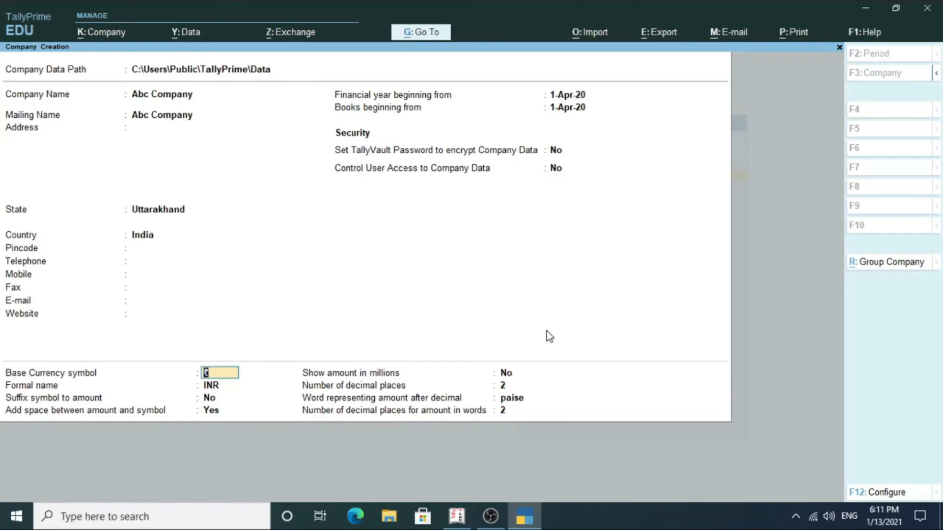
Reopen F12 Configure and set TallyVault, User Access and Additional Currency back to No.
key("F12")
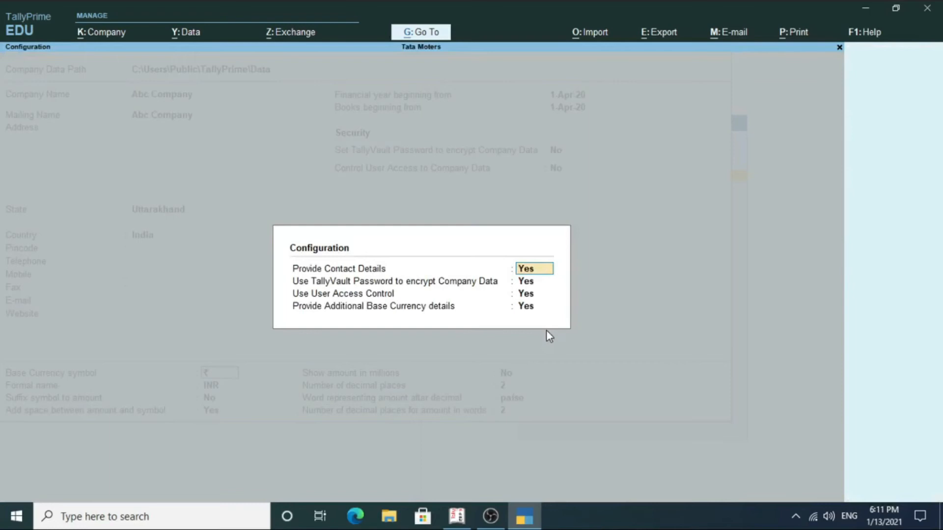
key("Return")
type("nnn")
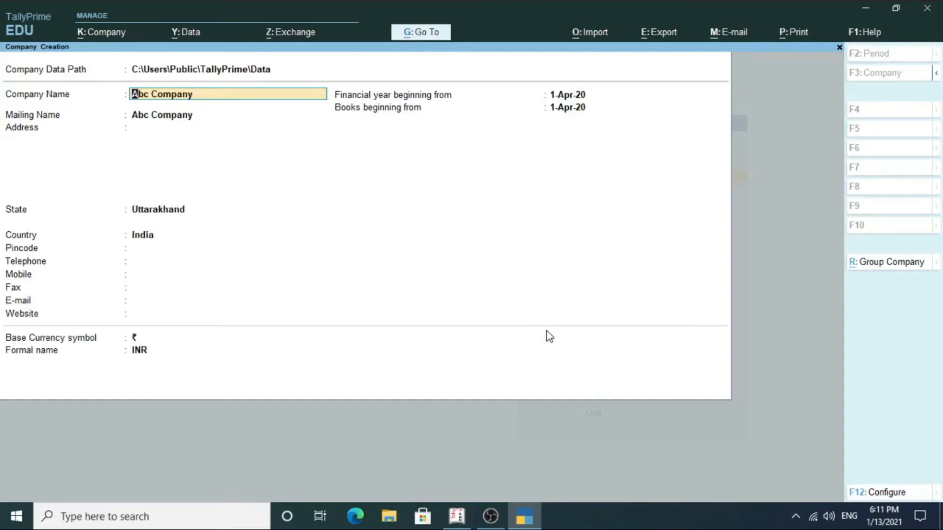
Step through the remaining Company Creation fields and accept to save Abc Company.
key("Return")
key("Return")
key("Return")
key("Return")
key("Return")
key("Return")
key("Return")
key("Return")
key("Return")
key("Return")
key("Return")
key("Return")
key("Return")
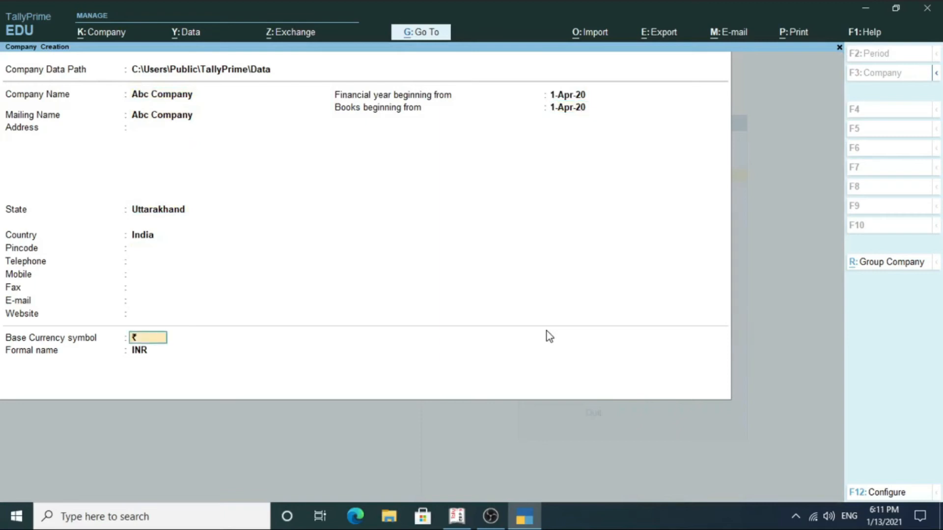
key("Return")
key("Return")
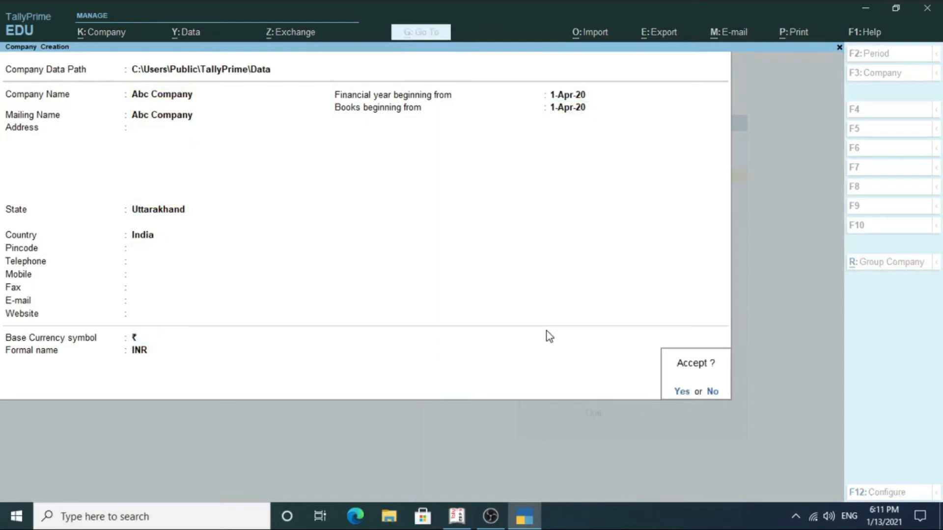
key("Return")
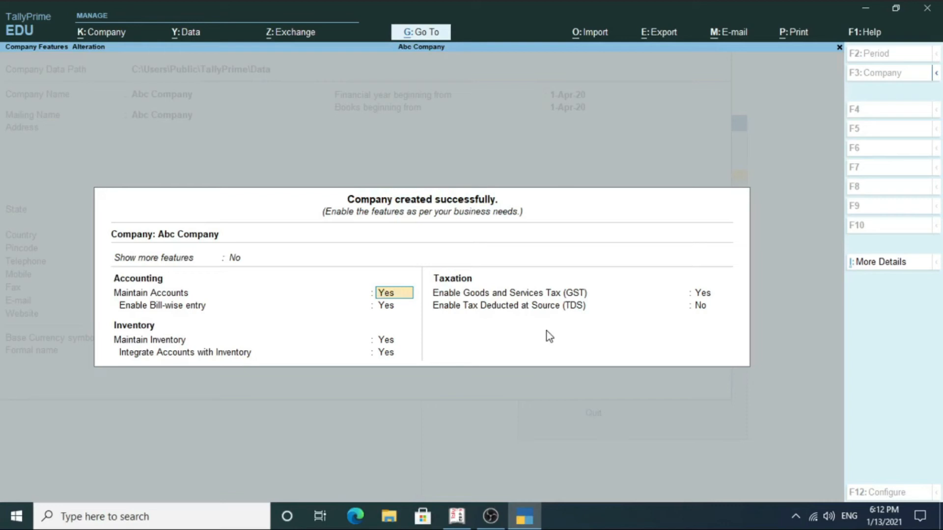
Set Show more features to Yes and step down through the bill-wise and inventory feature options.
key("Up")
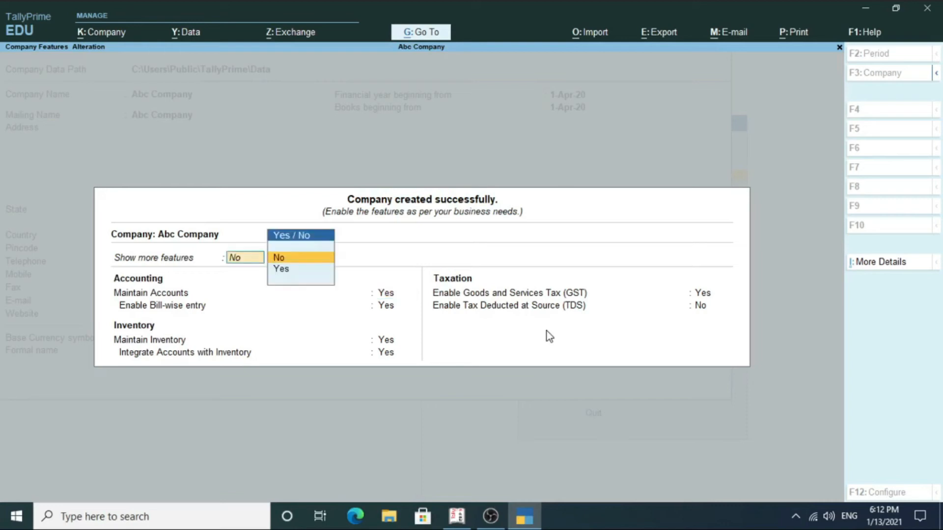
key("Down")
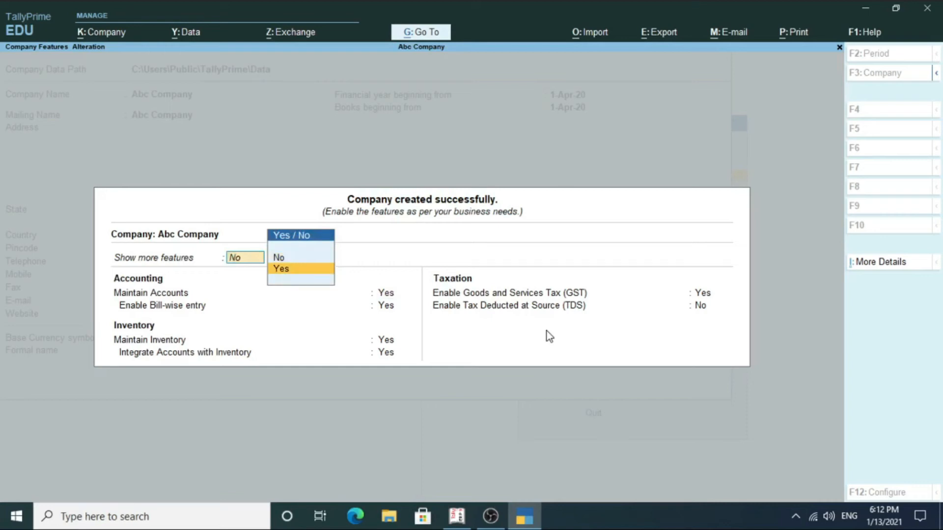
key("Return")
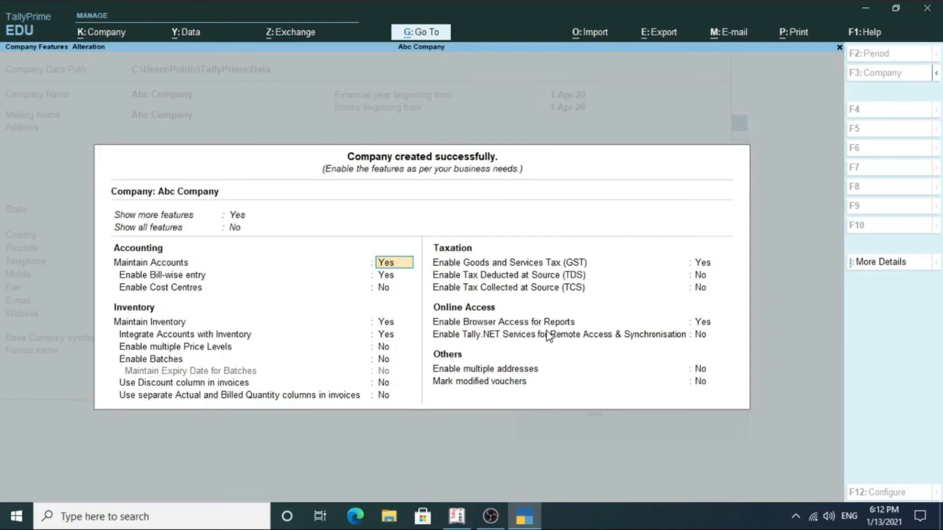
key("Return")
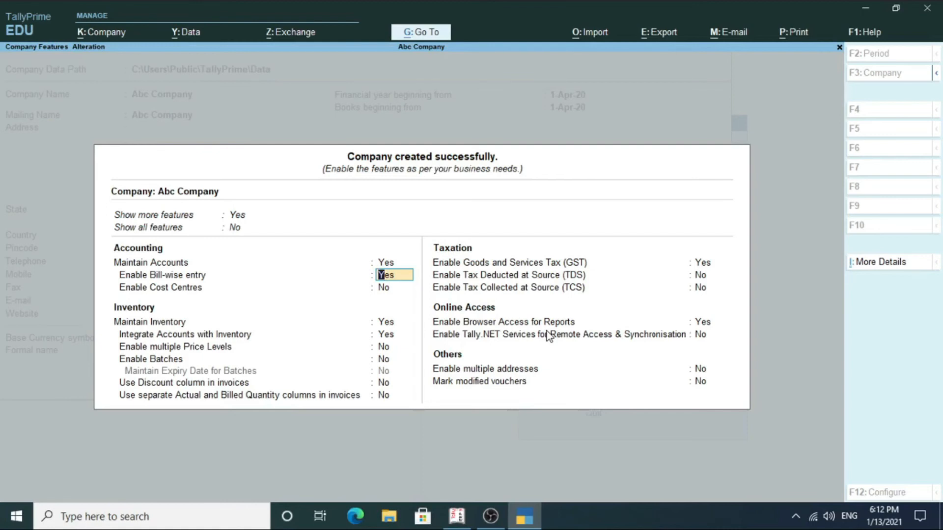
key("Return")
key("Return")
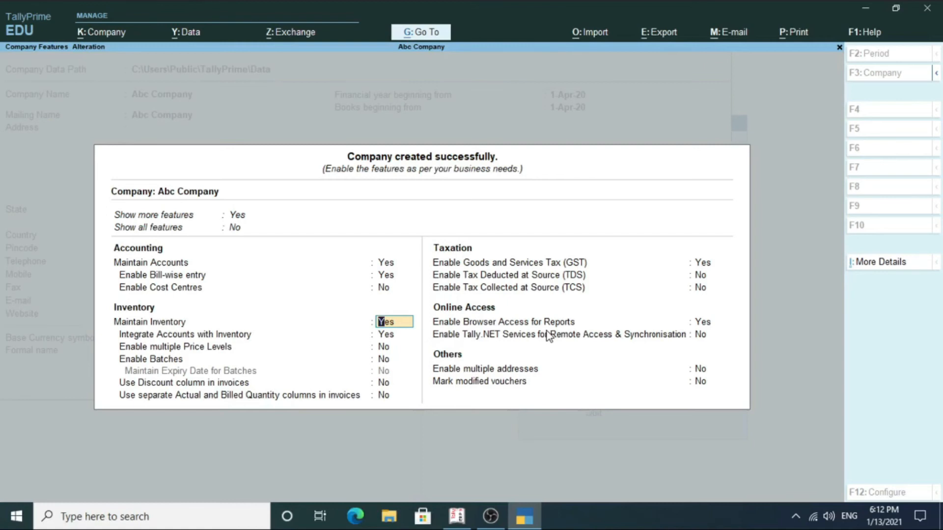
key("Return")
key("Return")
key("Return")
key("Return")
key("Return")
key("Return")
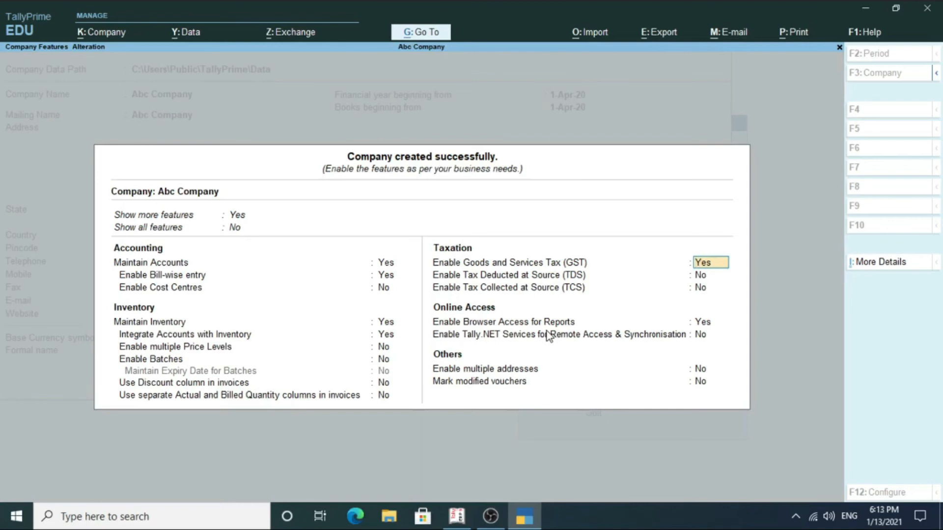
Open Abc Company's GST Details, then quit back to the features screen without saving.
key("Return")
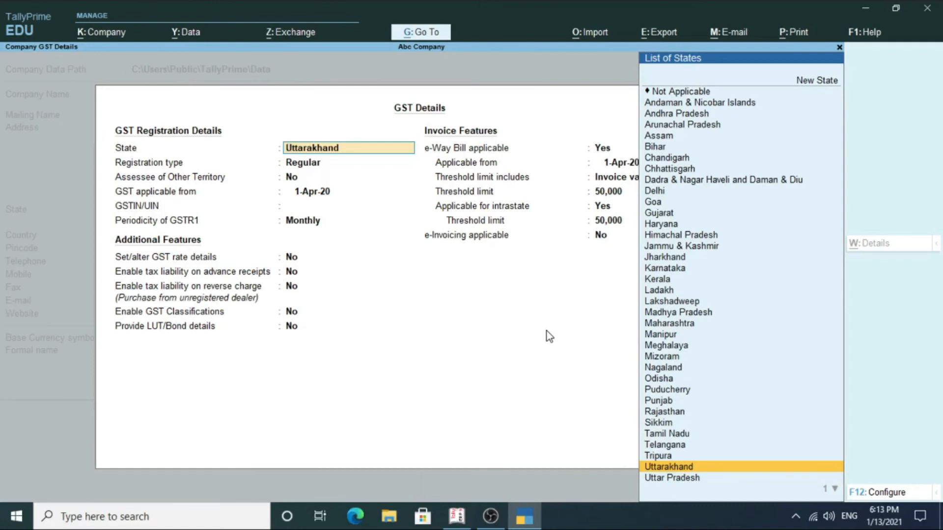
key("BackSpace")
key("Escape")
key("y")
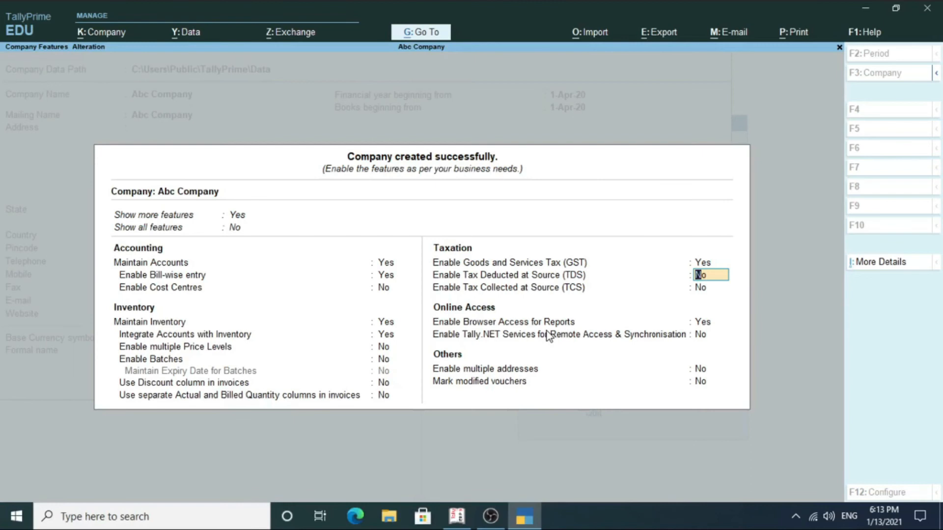
key("Up")
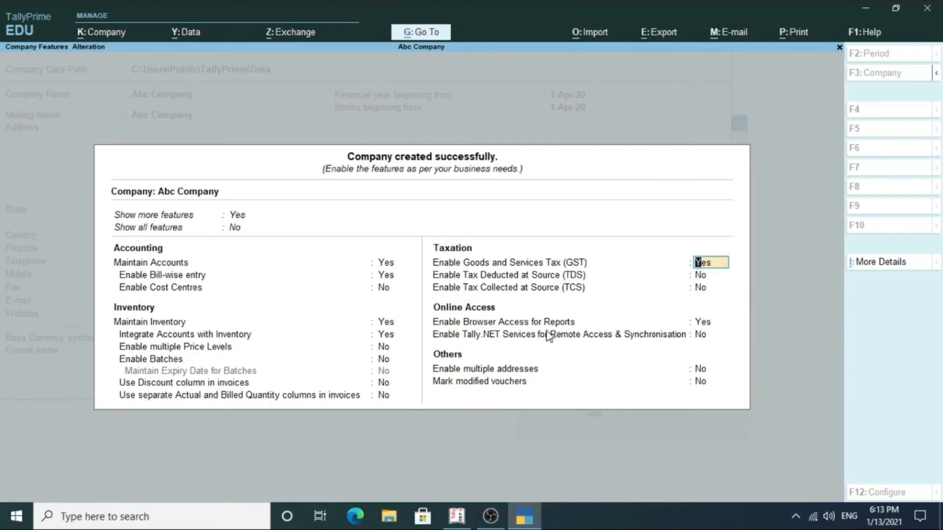
Reopen GST Details to review the Uttarakhand state, then quit without changes.
key("Return")
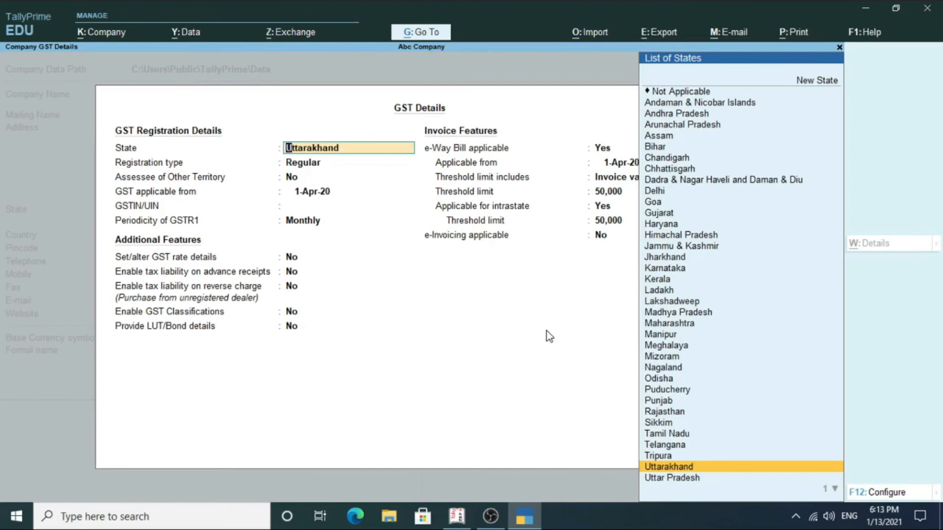
key("BackSpace")
key("Escape")
key("y")
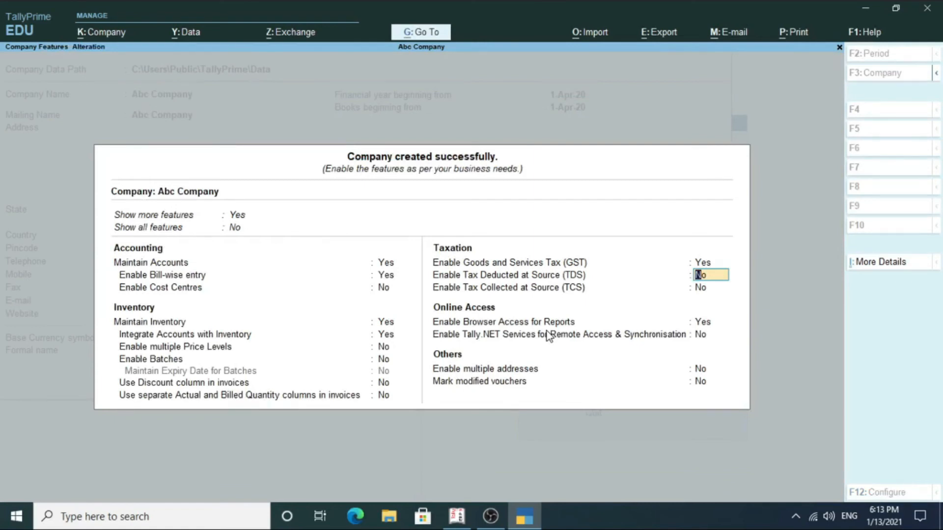
Leave the TDS, TCS, browser-access and Tally.NET feature settings unchanged.
key("Return")
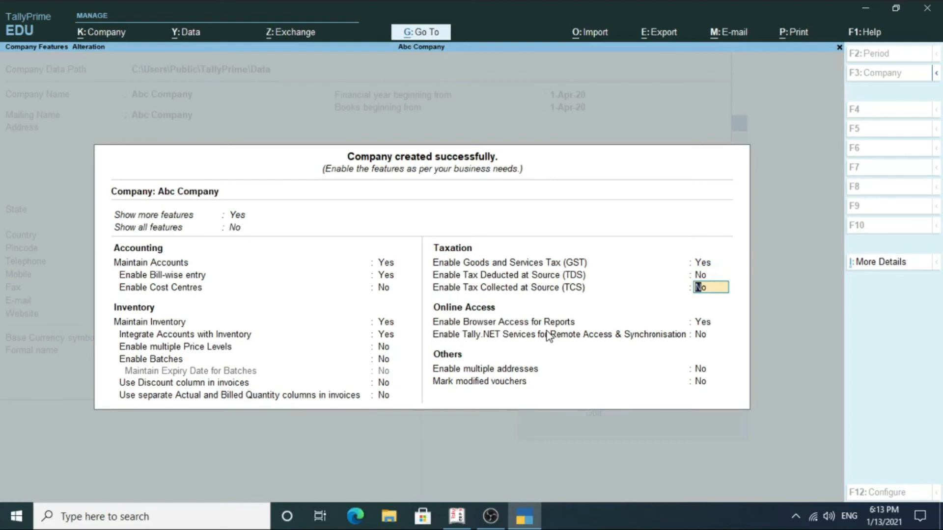
key("Return")
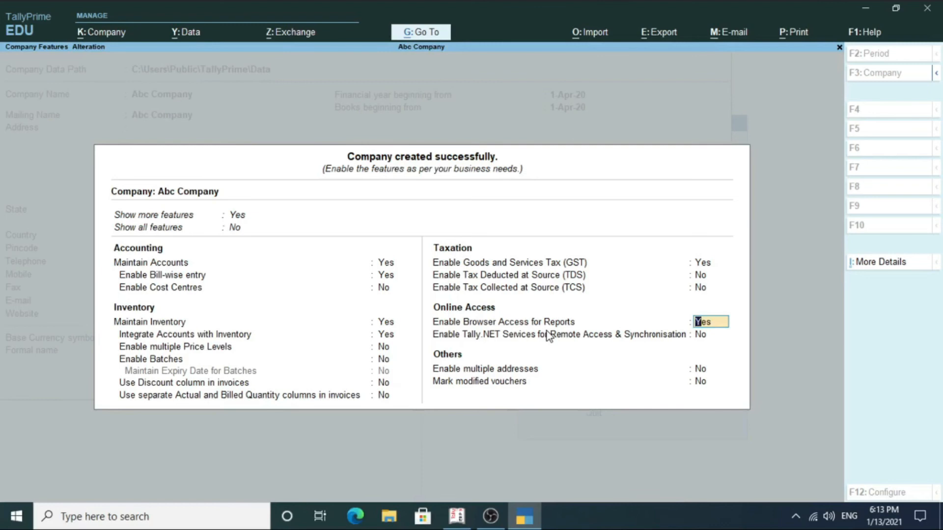
key("Return")
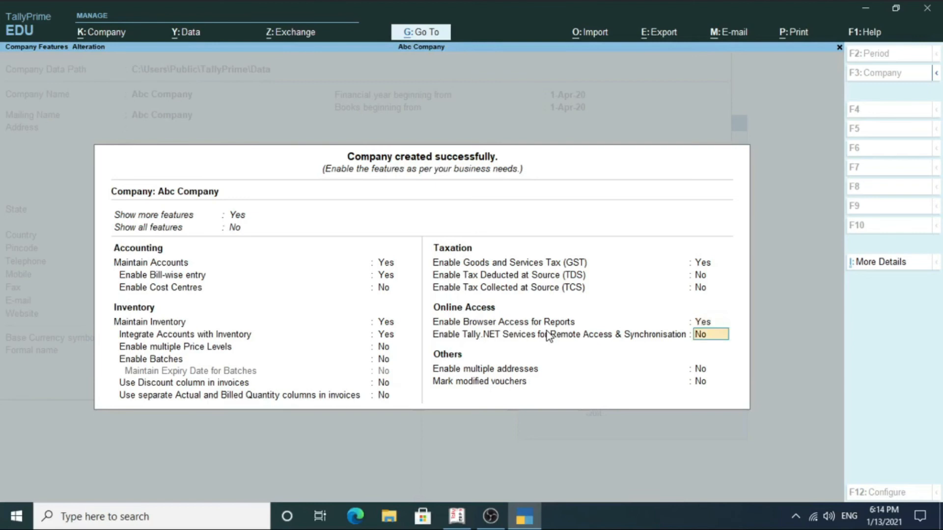
key("Return")
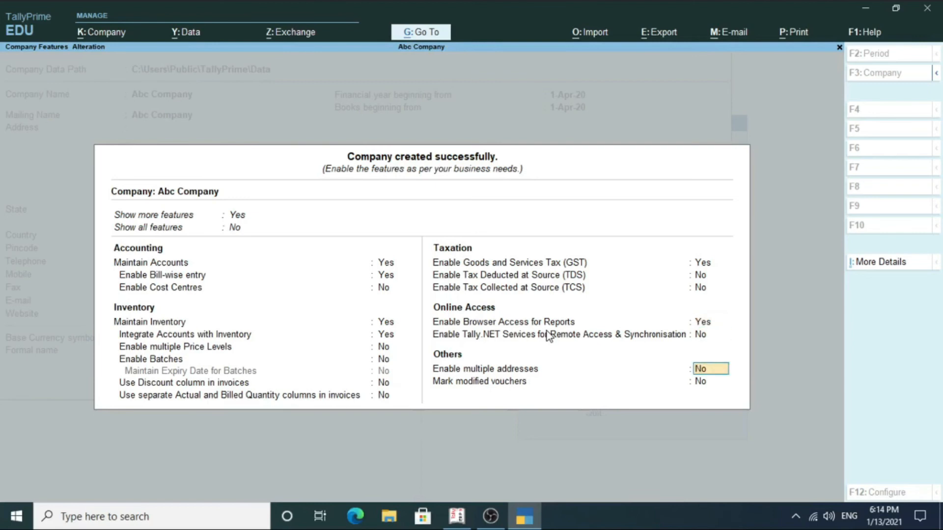
Set Enable multiple addresses to Yes, accepting the Primary mailing details unchanged, and finish the features screen.
key("y")
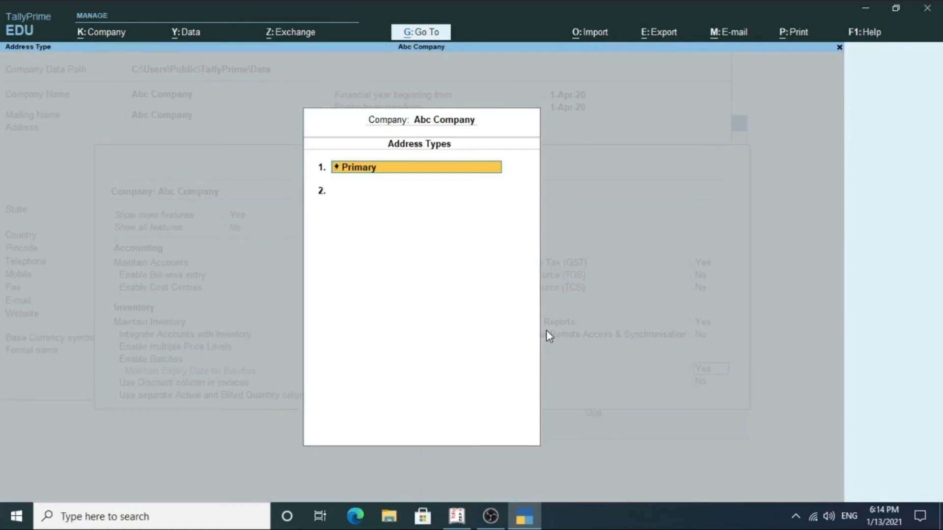
key("Return")
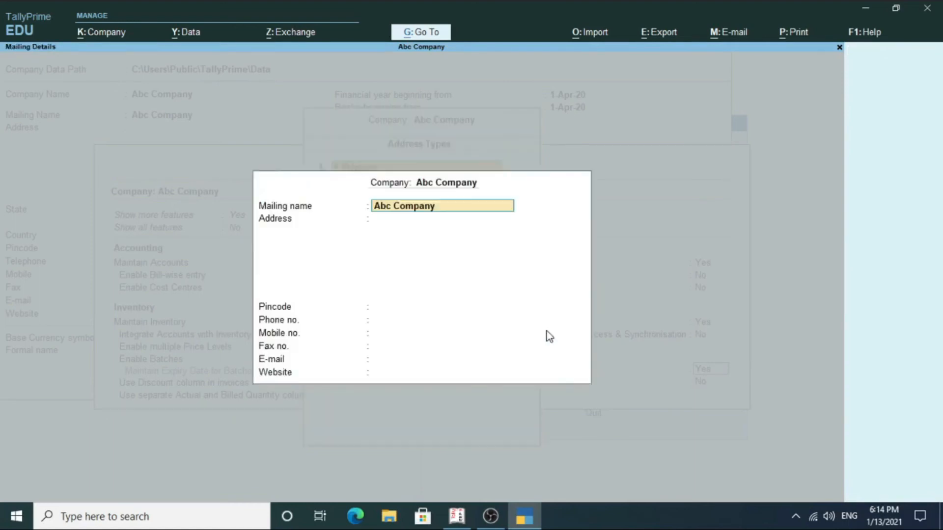
key("Return")
key("Return")
key("Return")
key("Return")
key("Return")
key("Return")
key("Return")
key("Return")
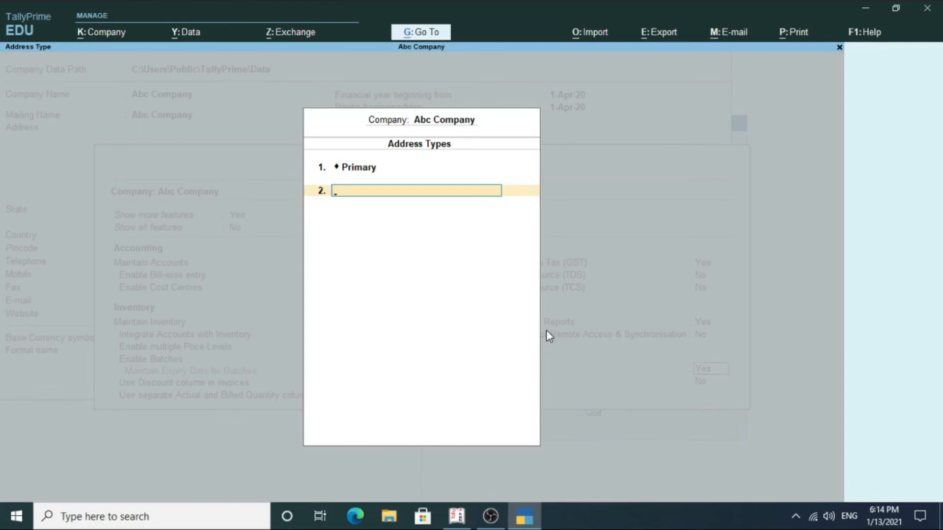
key("Return")
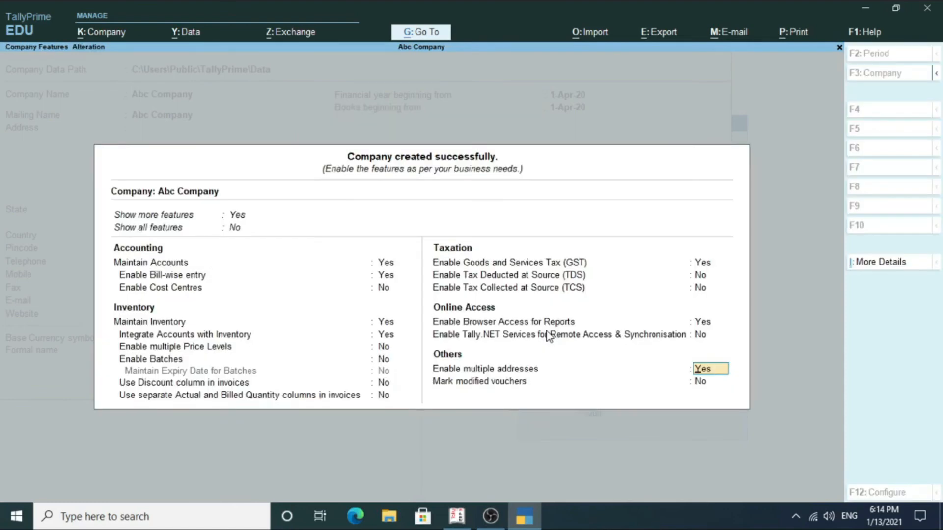
key("Return")
key("Return")
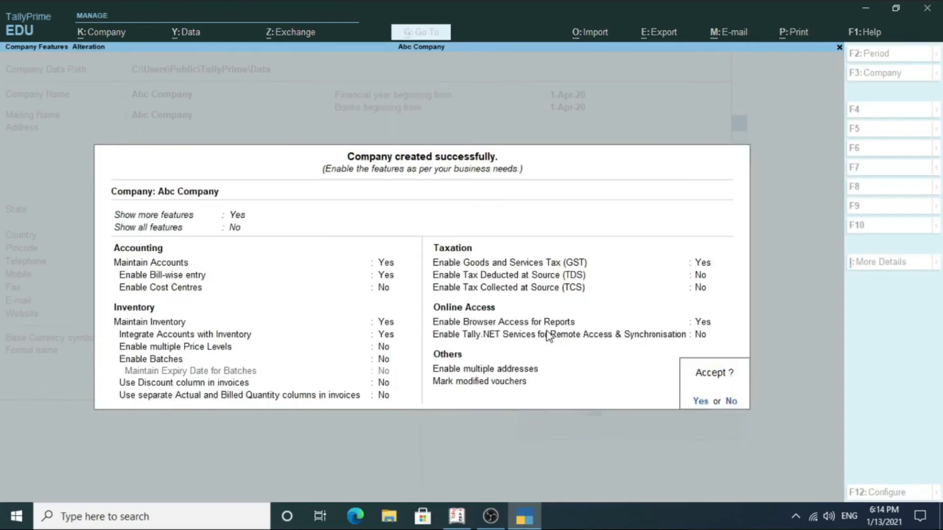
key("Return")
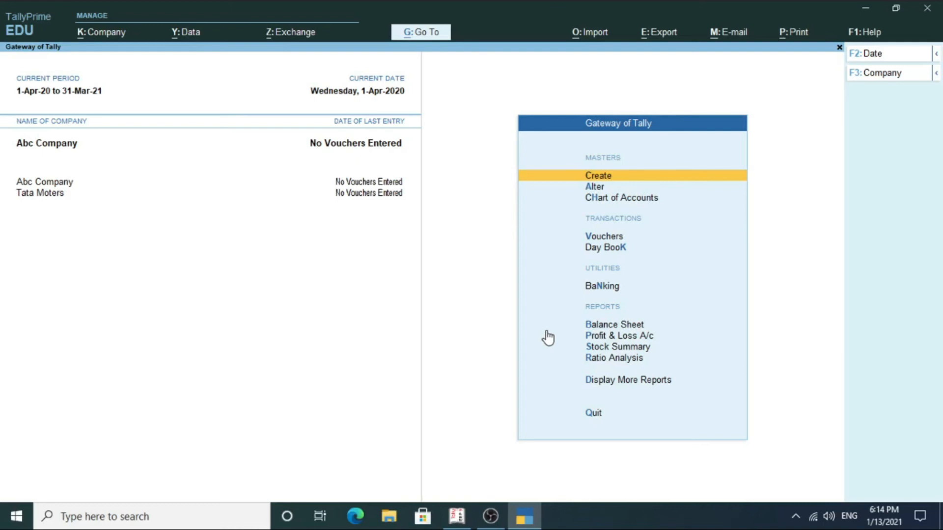
Open Abc Company for alteration through Company > Alter (Alt+K).
key("alt")
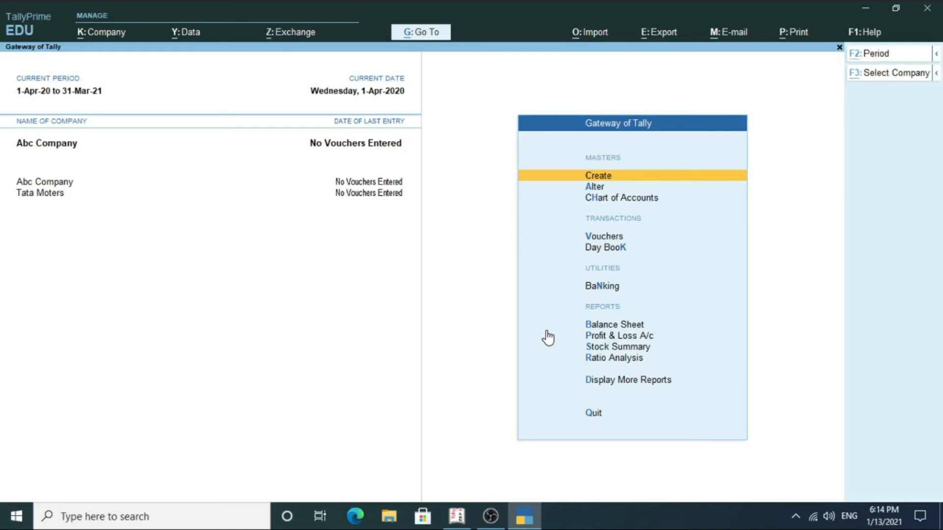
key("alt+k")
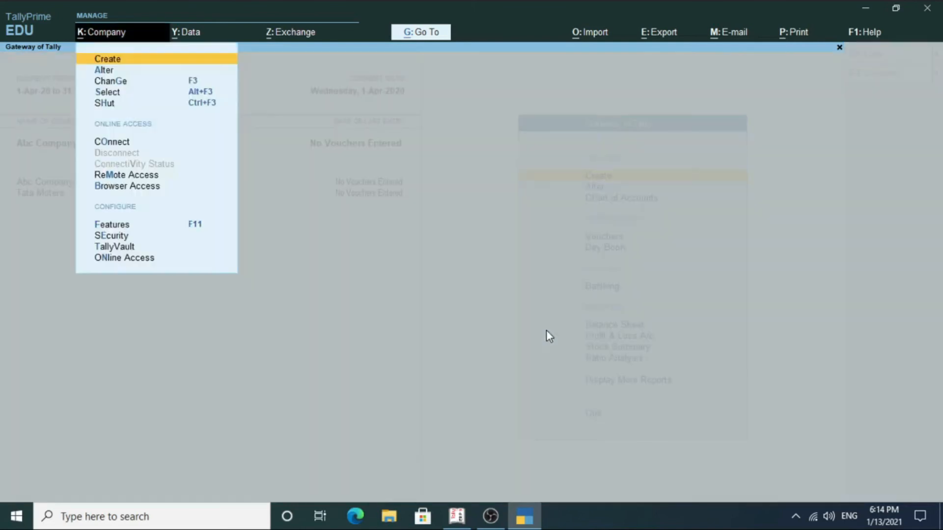
key("Down")
key("Return")
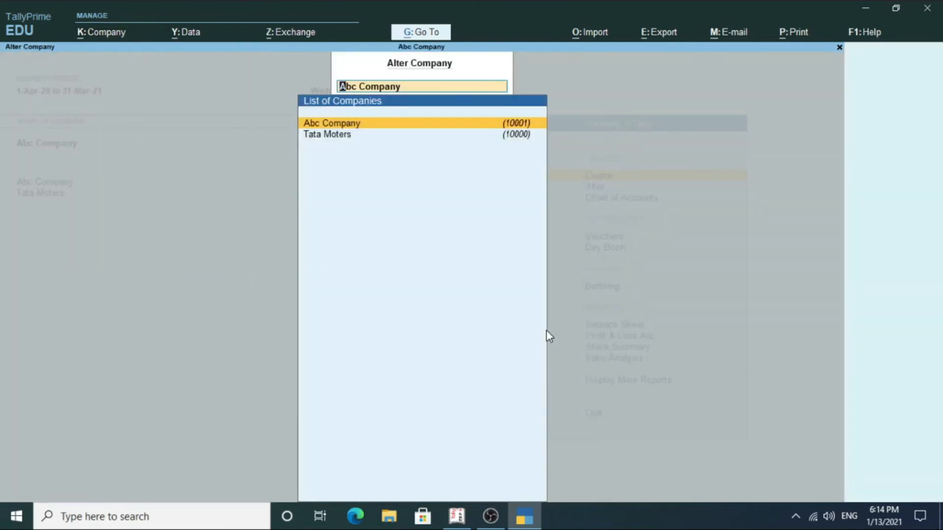
key("Return")
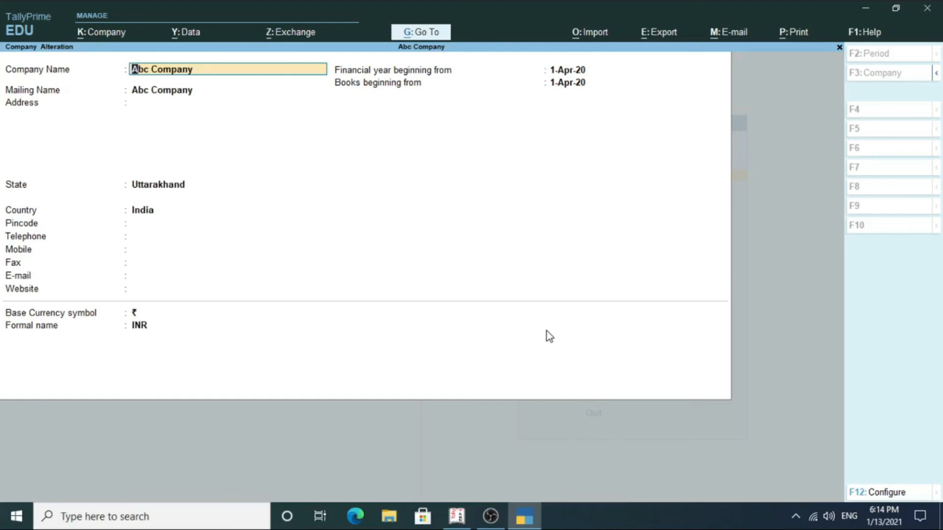
Enter the company's telephone number and save the alteration with Ctrl+A.
key("Return")
key("Return")
key("Return")
key("Return")
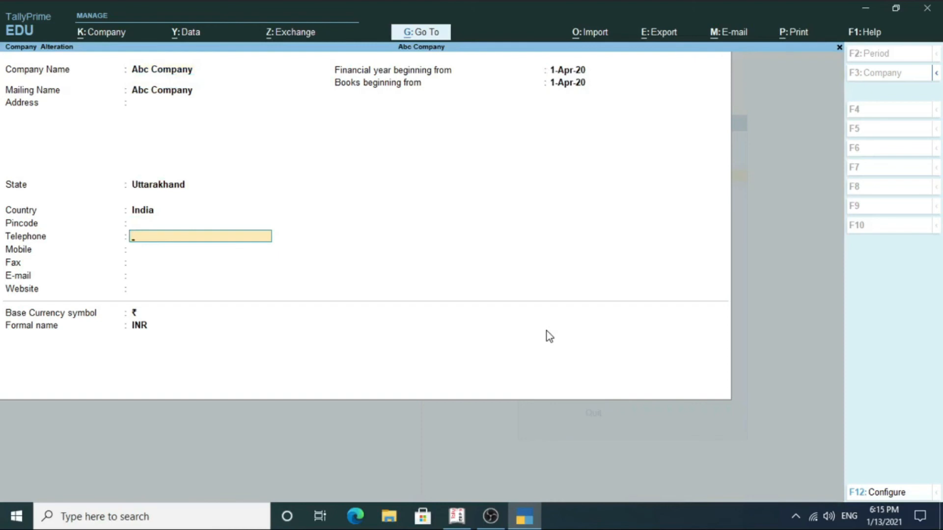
key("Return")
key("Return")
key("Return")
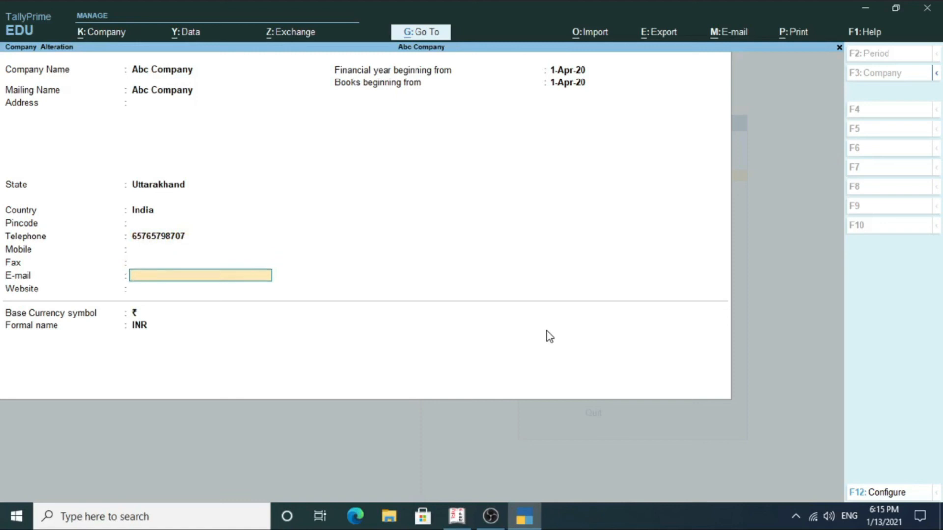
key("ctrl")
key("ctrl+a")
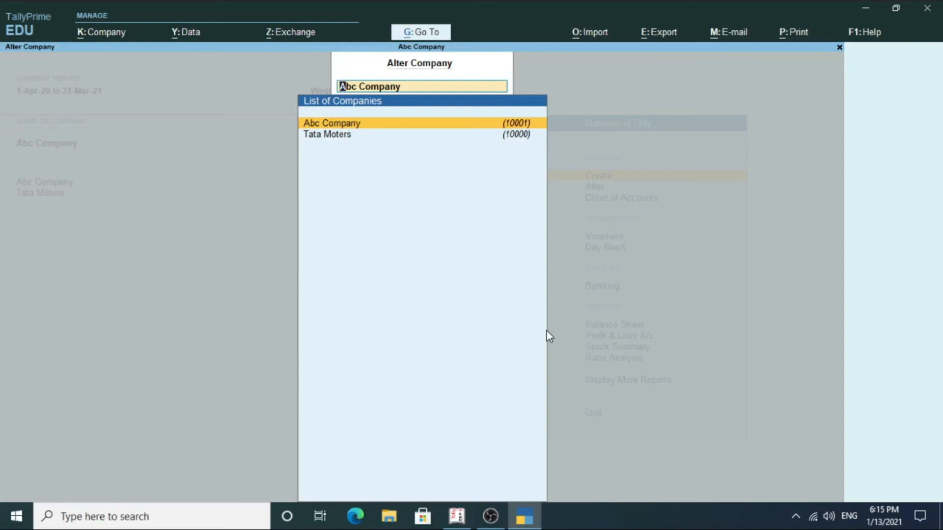
Return to the Gateway and open Tata Moters in Company > Alter.
key("BackSpace")
key("Escape")
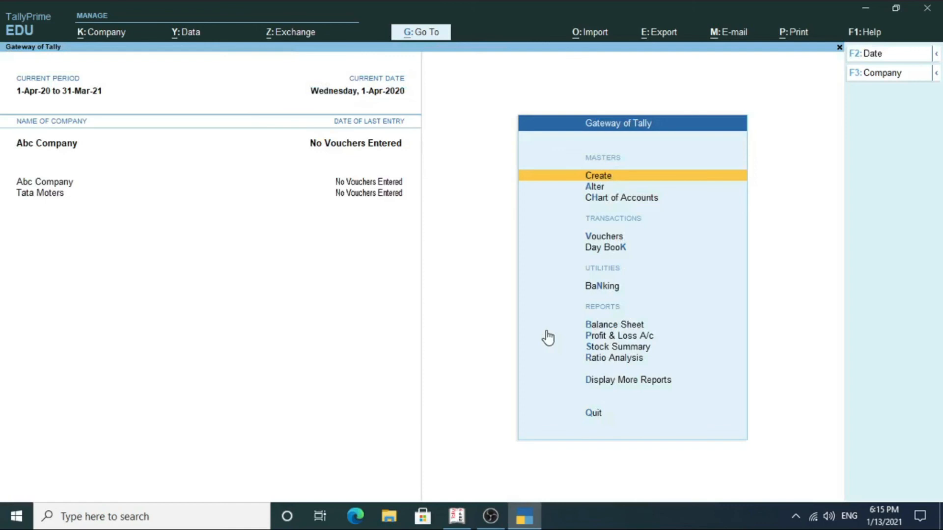
key("alt+k")
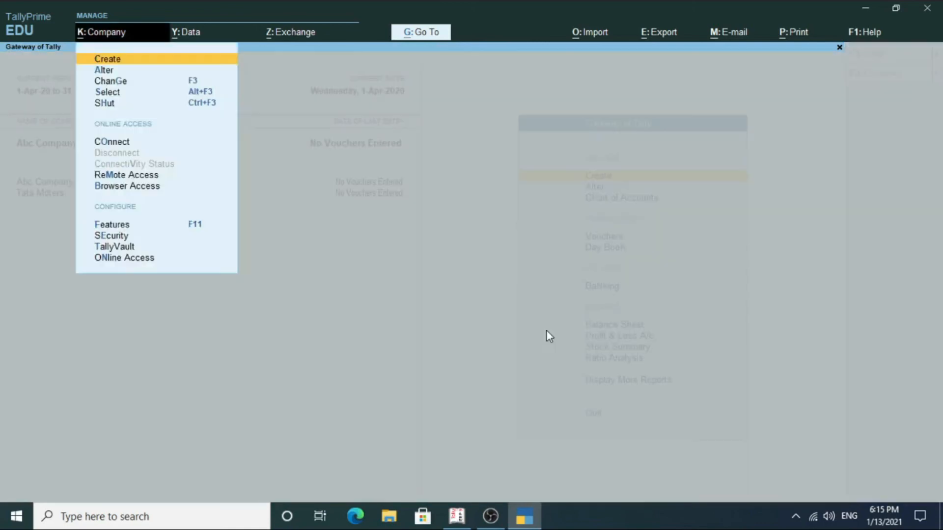
key("Down")
key("Return")
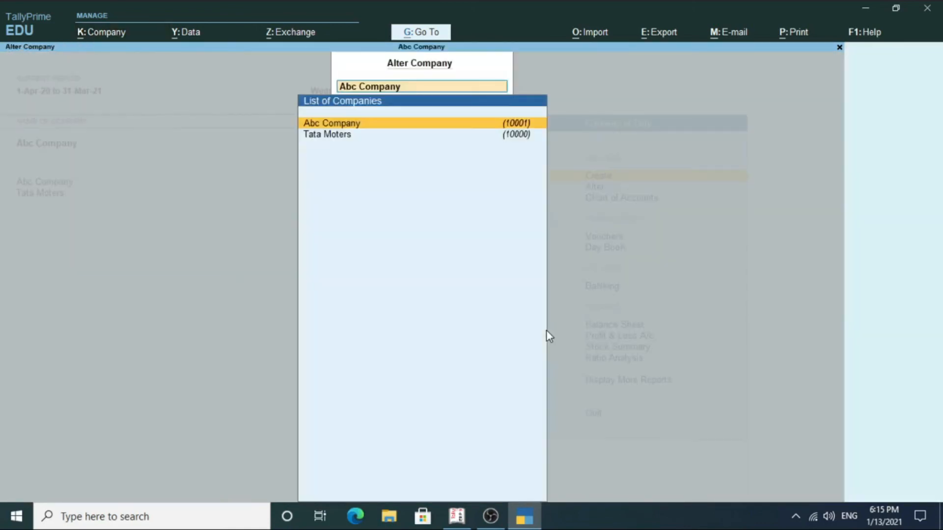
key("Down")
key("Return")
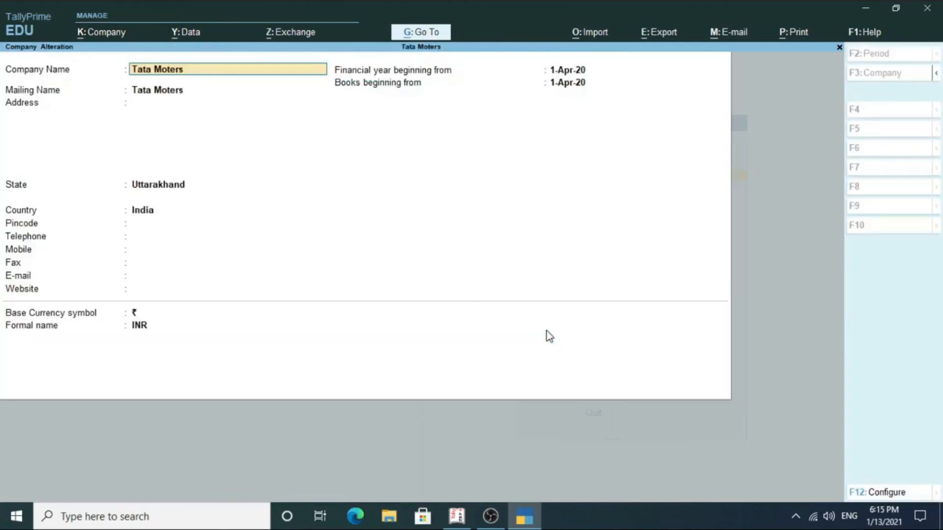
Delete Tata Moters with Alt+D and confirm the deletion.
key("alt+d")
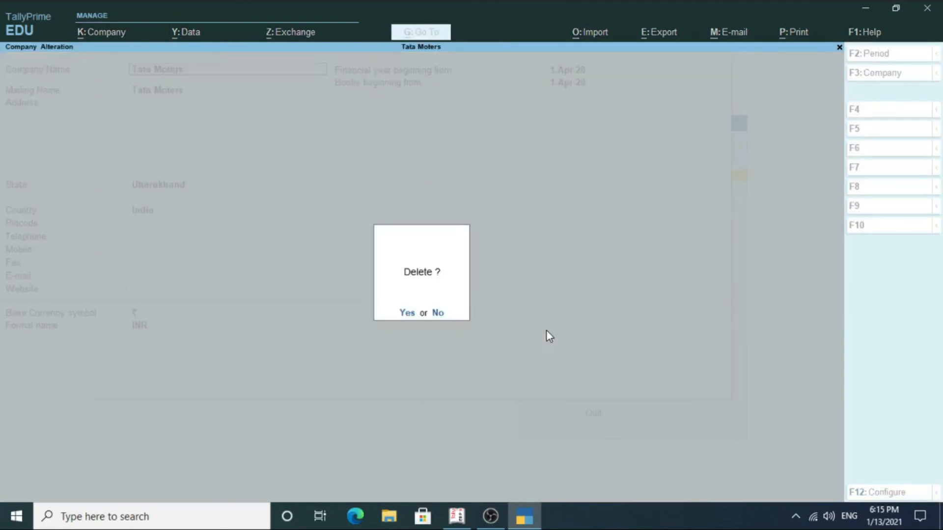
key("y")
key("y")
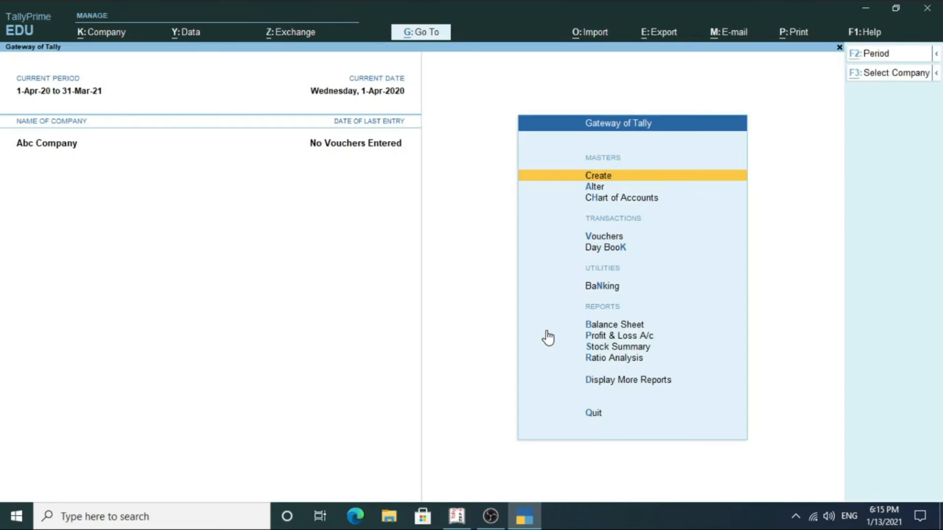
key("alt+k")
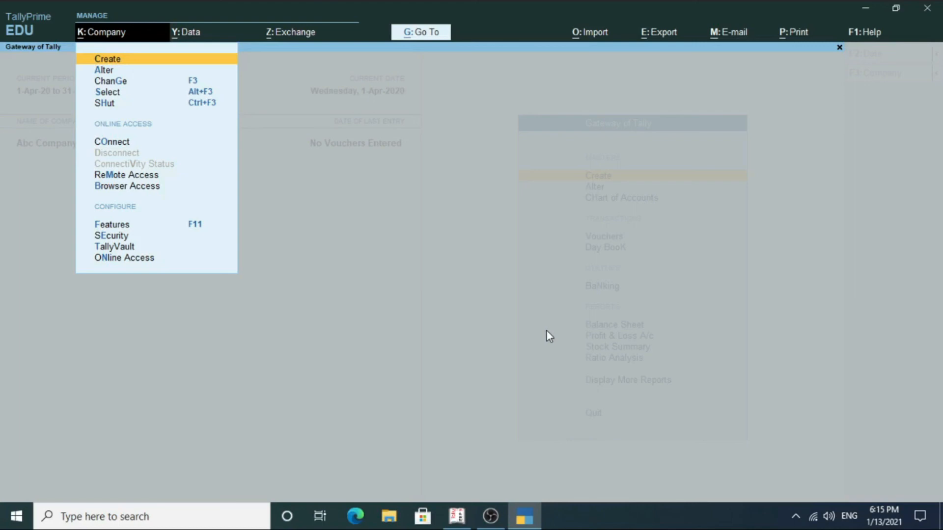
Reselect Abc Company through Company > ChanGe and exit Master Creation.
key("Down")
key("Down")
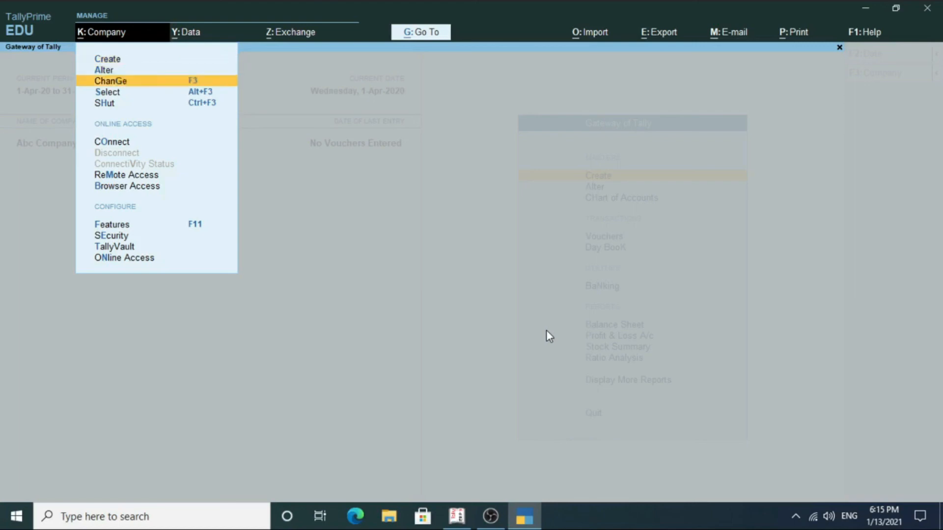
key("Return")
key("Return")
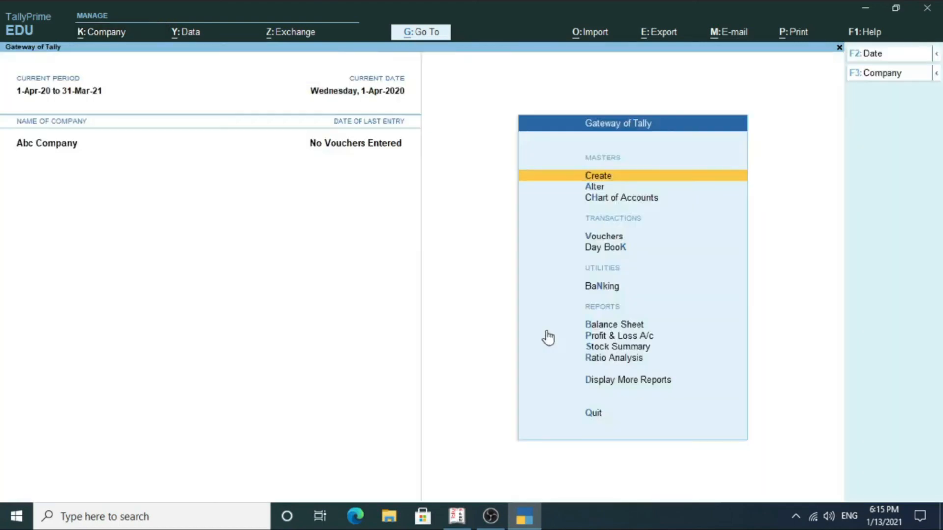
key("Return")
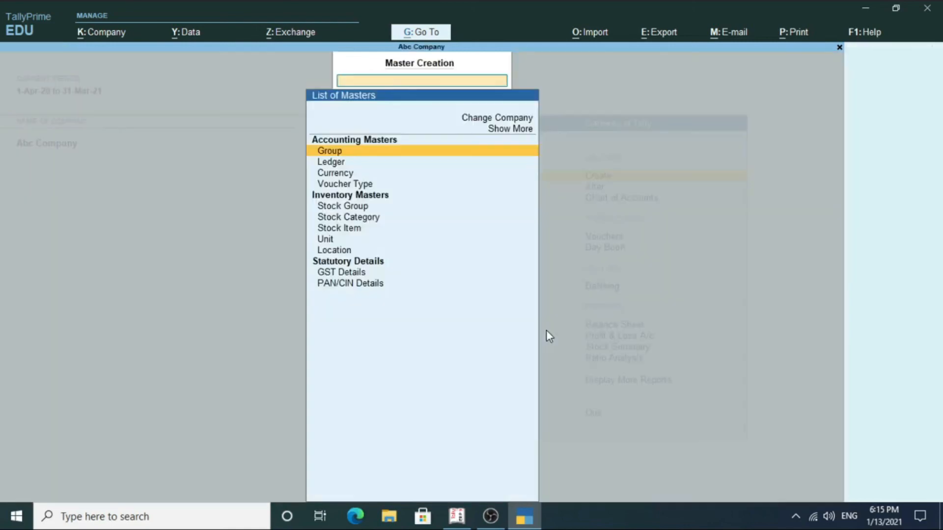
key("Escape")
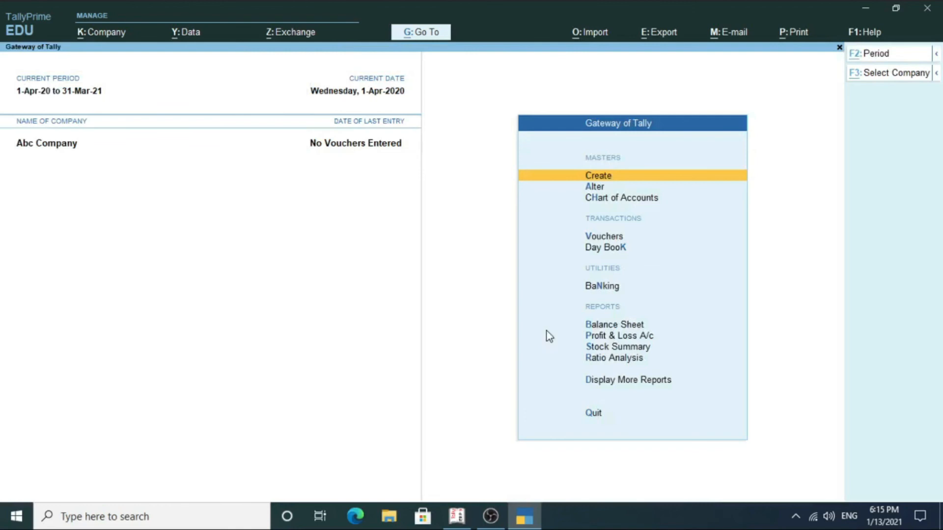
Reopen the ChanGe company list, clear the field, and close it without switching.
key("alt+k")
key("Down")
key("Down")
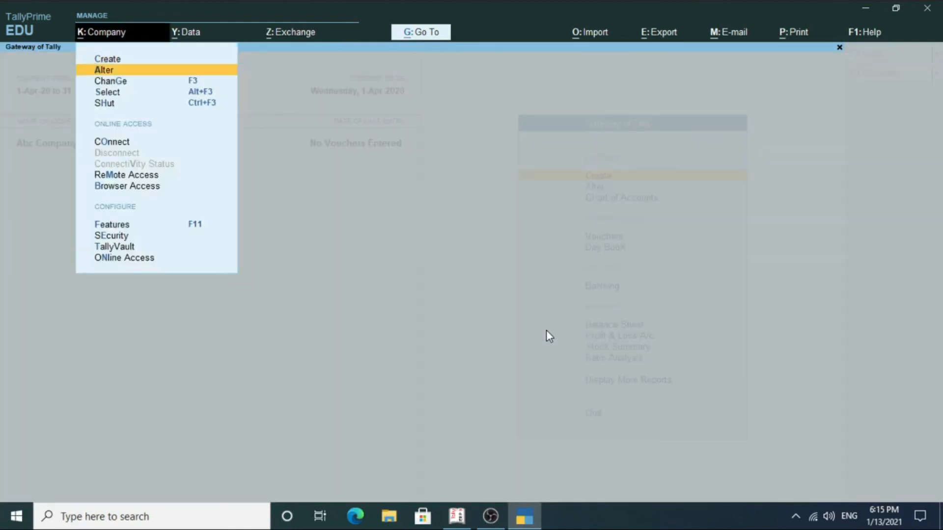
key("Return")
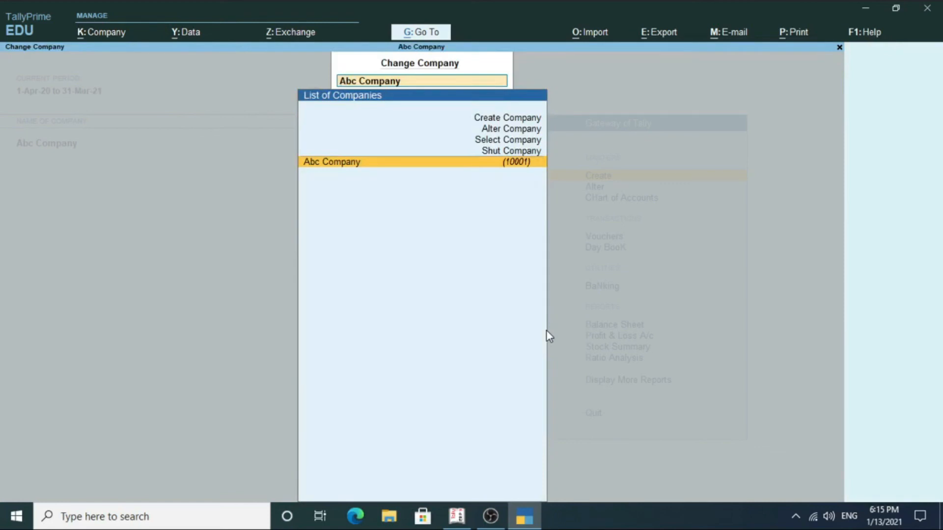
key("x")
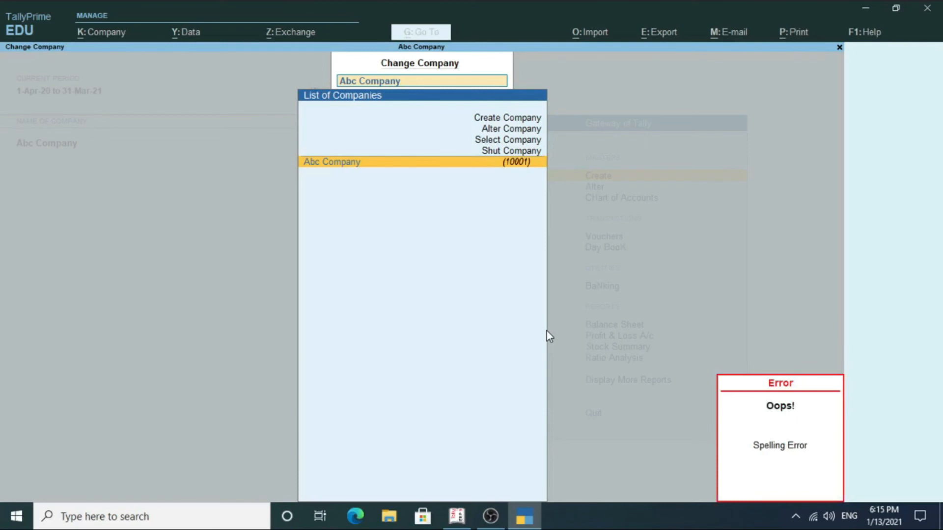
key("BackSpace")
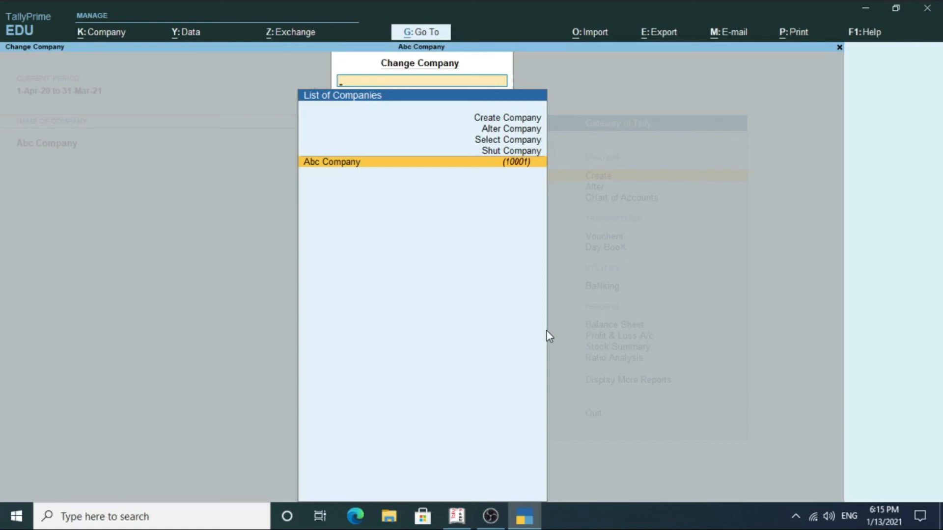
key("Escape")
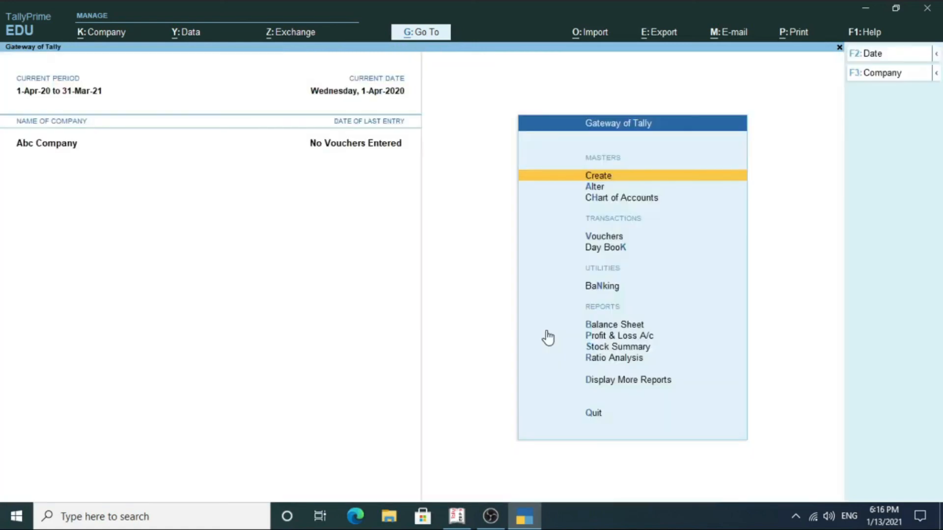
key("alt")
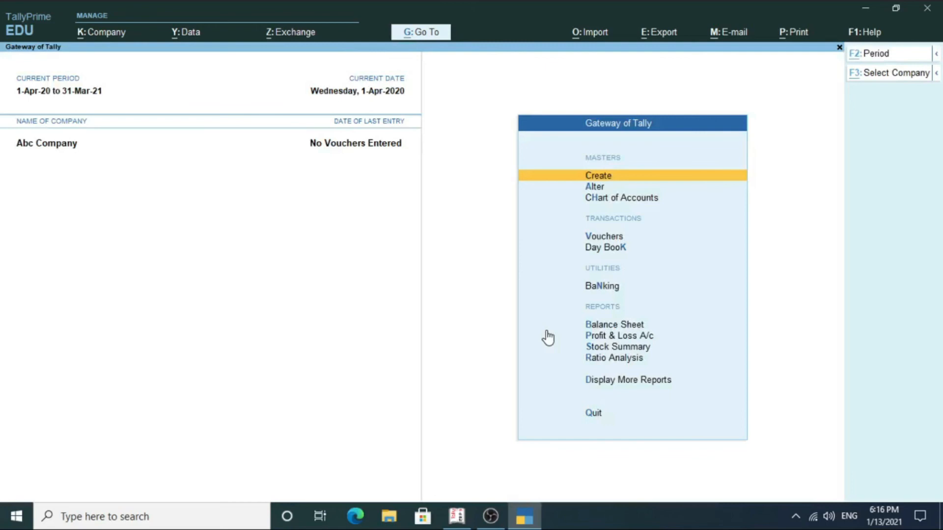
Load Abc Company via Company > Select (Alt+F3) from the List of Companies.
key("alt+k")
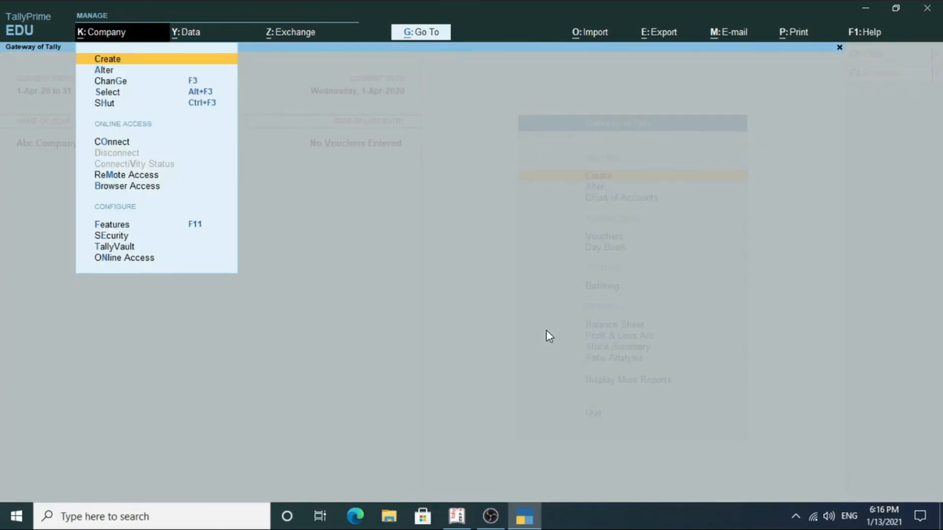
key("Down")
key("Down")
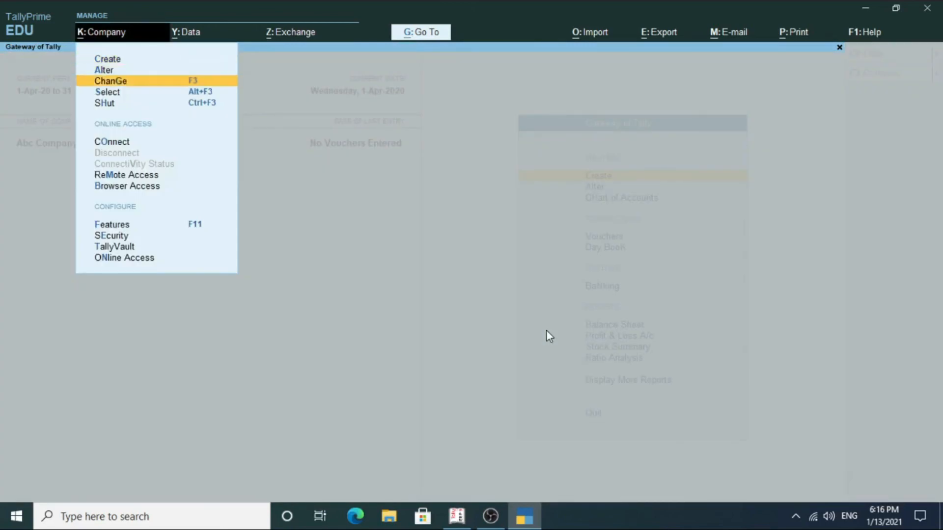
key("Escape")
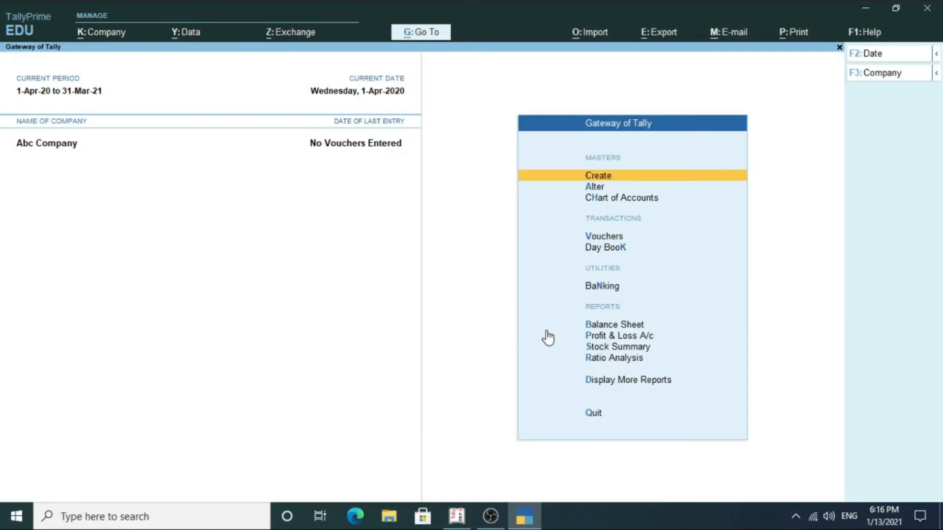
key("alt+k")
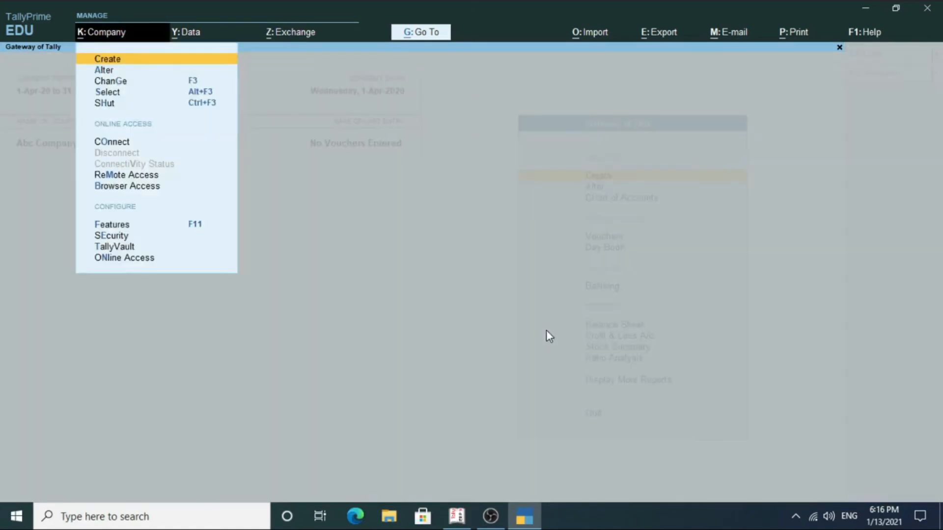
key("Down")
key("Down")
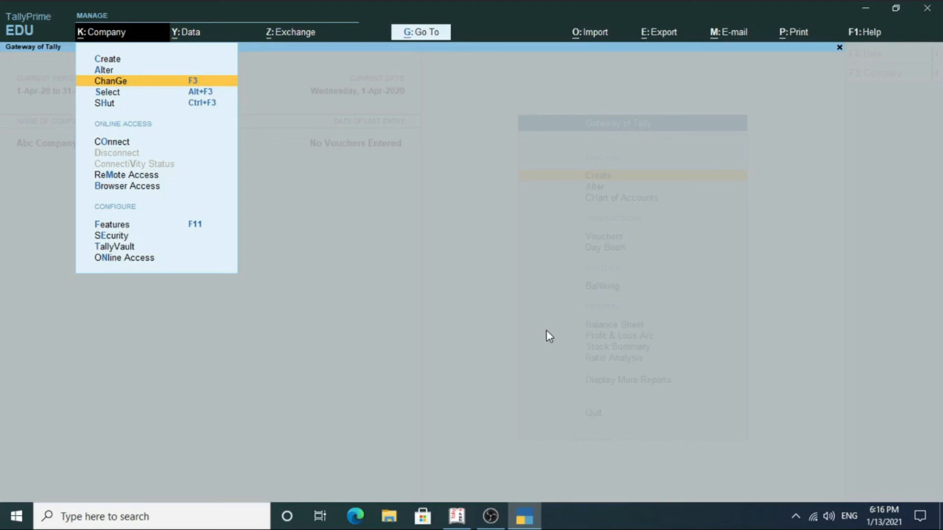
key("Down")
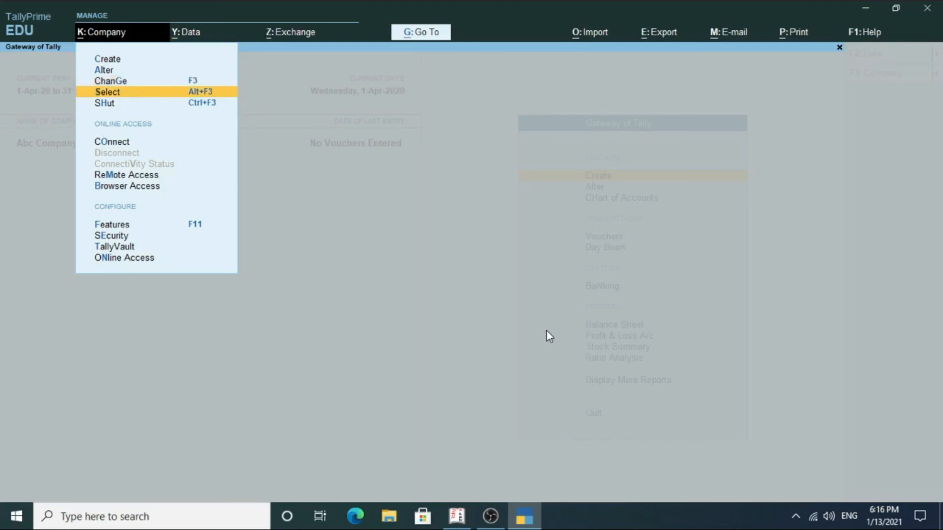
key("Return")
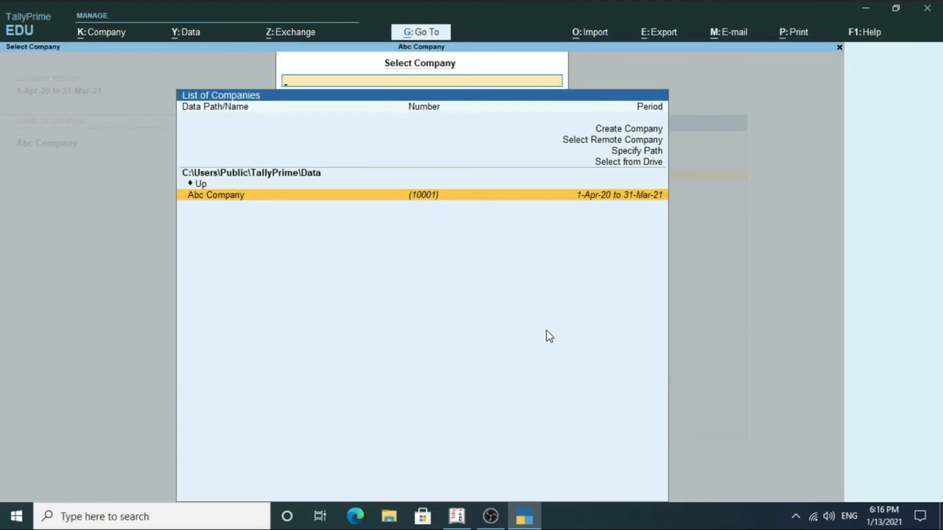
key("Return")
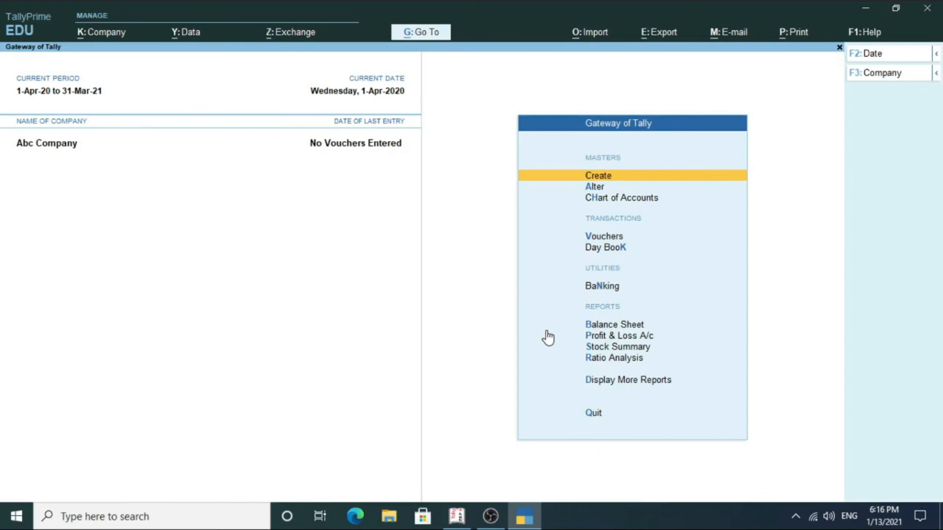
key("alt+k")
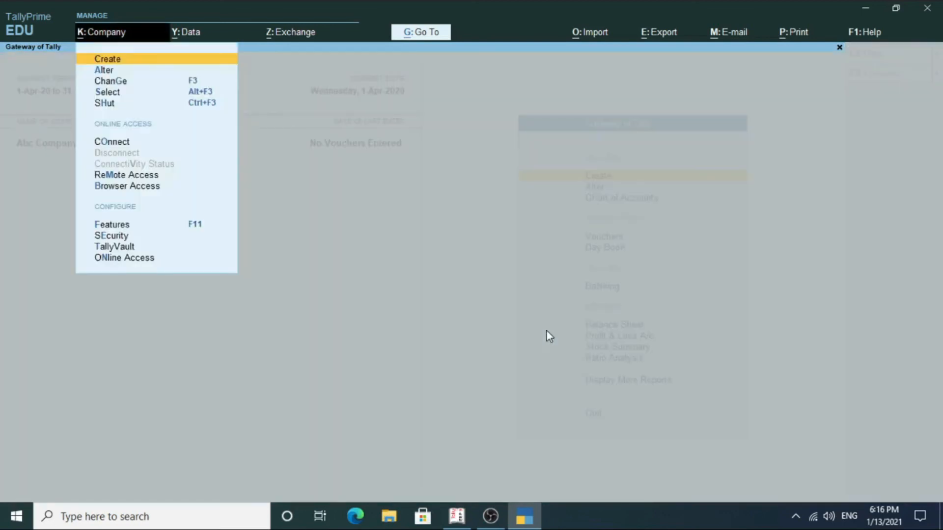
key("Down")
key("Down")
key("Down")
key("Down")
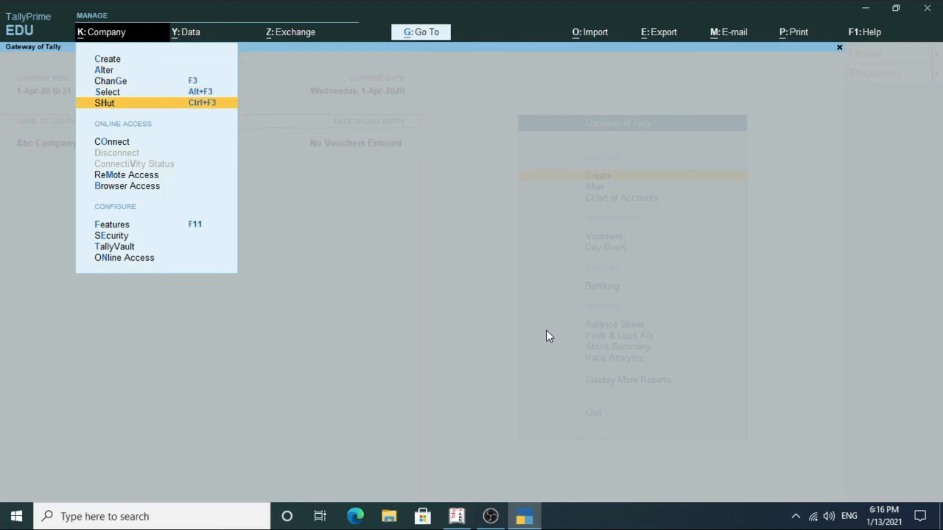
Shut Abc Company with Company > SHut and answer No to the Quit prompt.
key("Return")
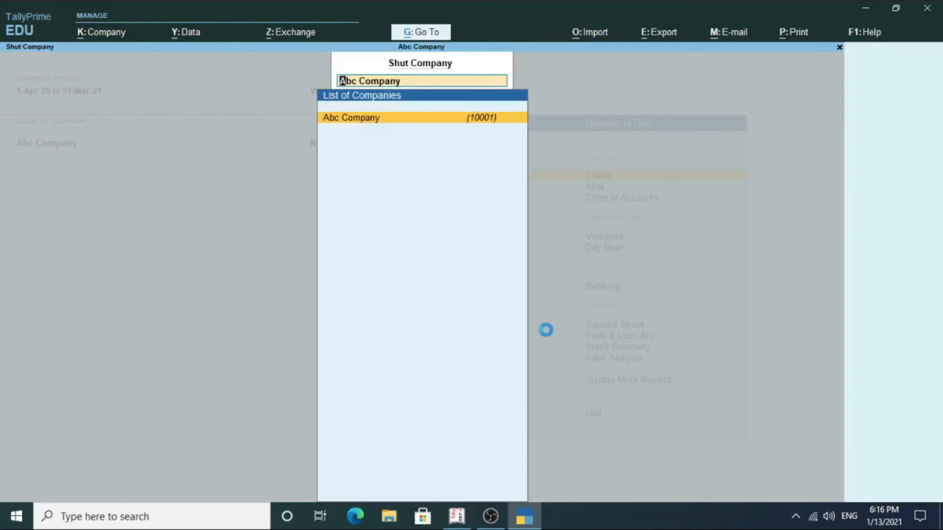
key("Return")
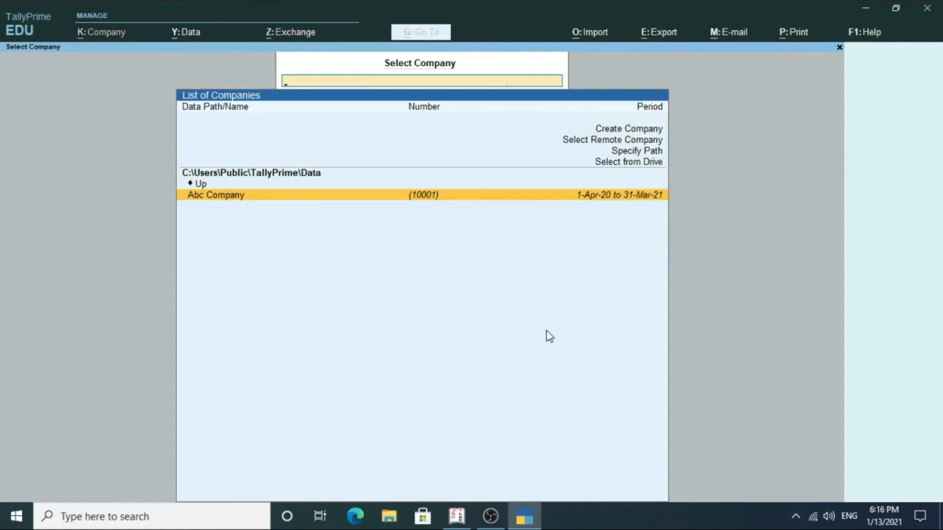
key("Escape")
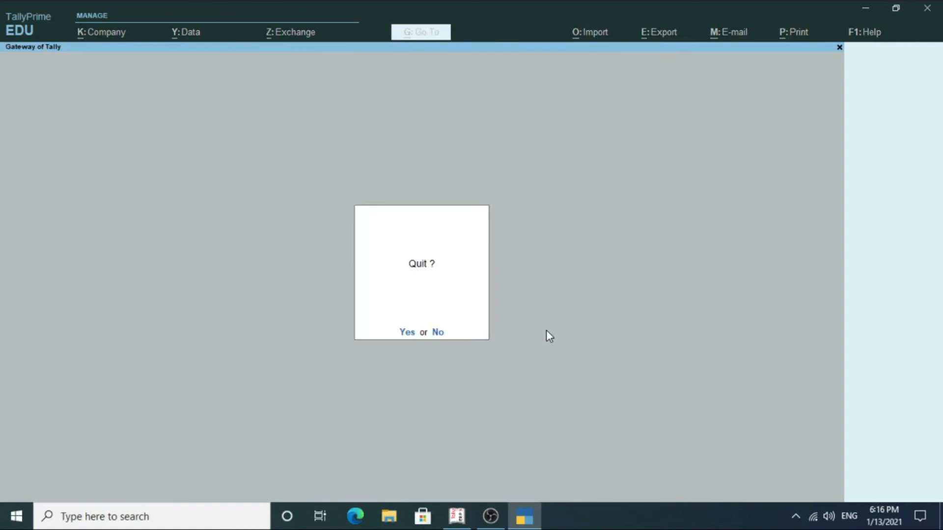
key("Return")
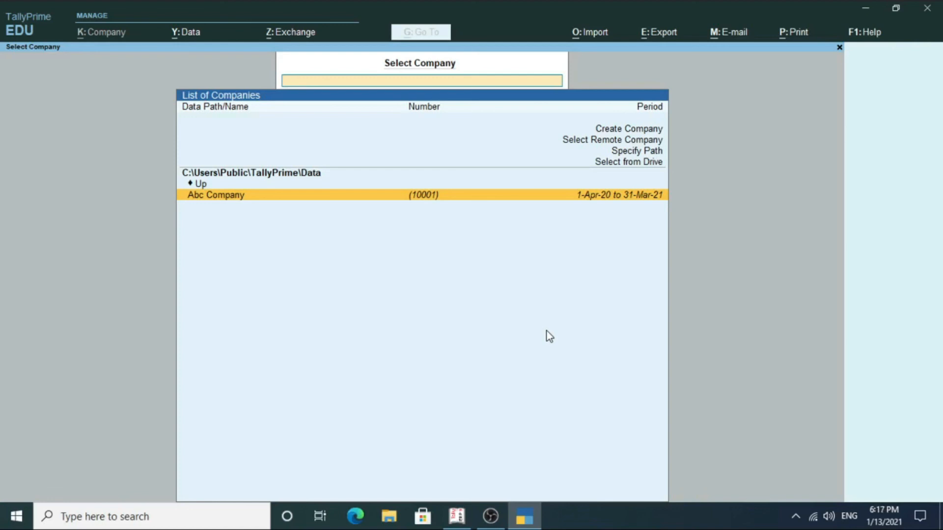
Reopen Abc Company from the company list and close the Company menu.
key("Return")
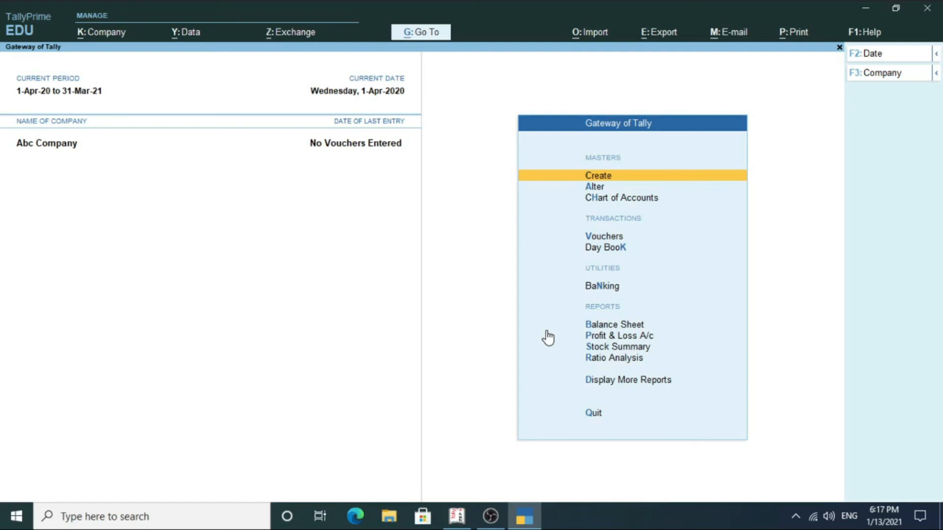
key("alt+k")
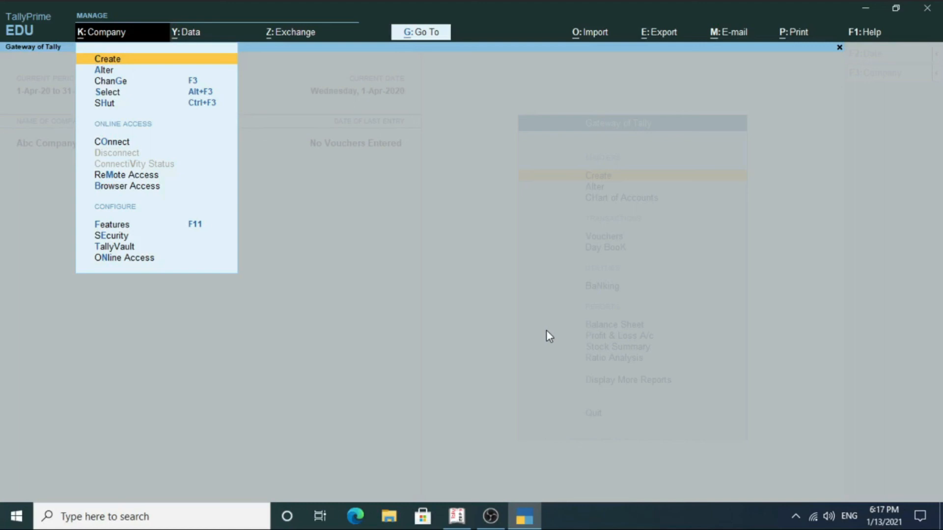
key("Escape")
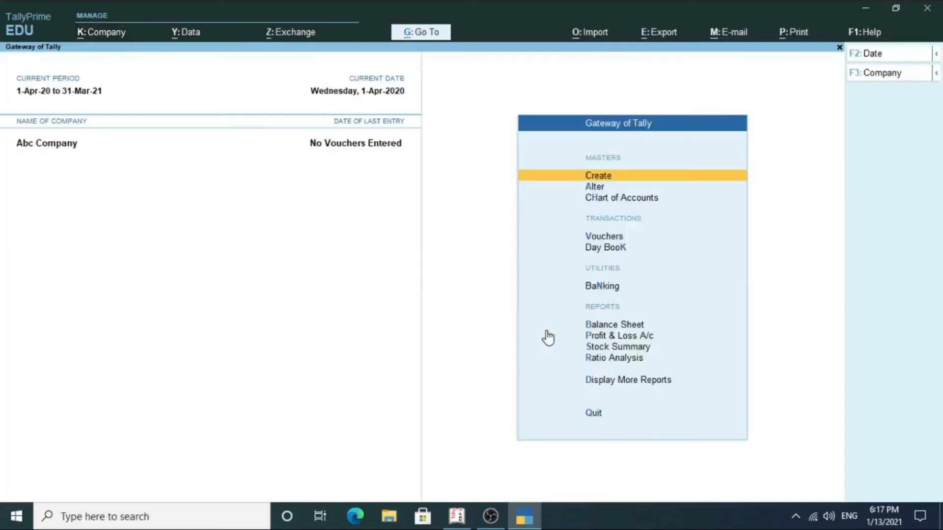